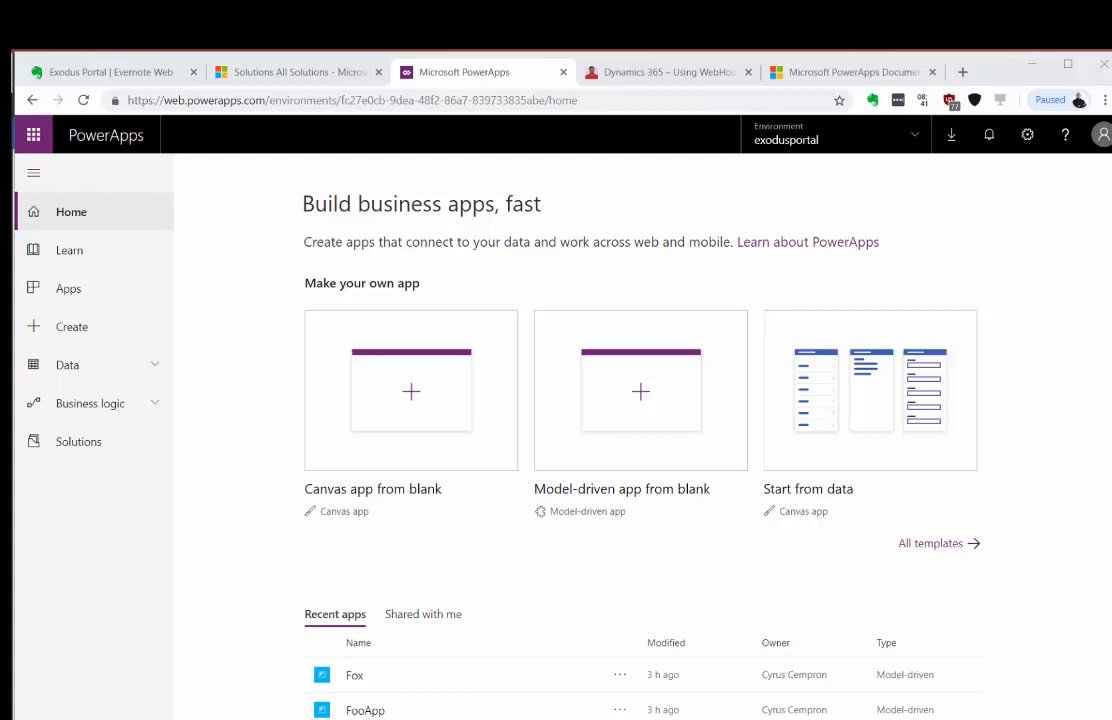
- Open the Fox model-driven app for editing from the environment's list of apps
scroll(640, 420, down, 3)
scroll(640, 420, up, 3)
click(117, 289)
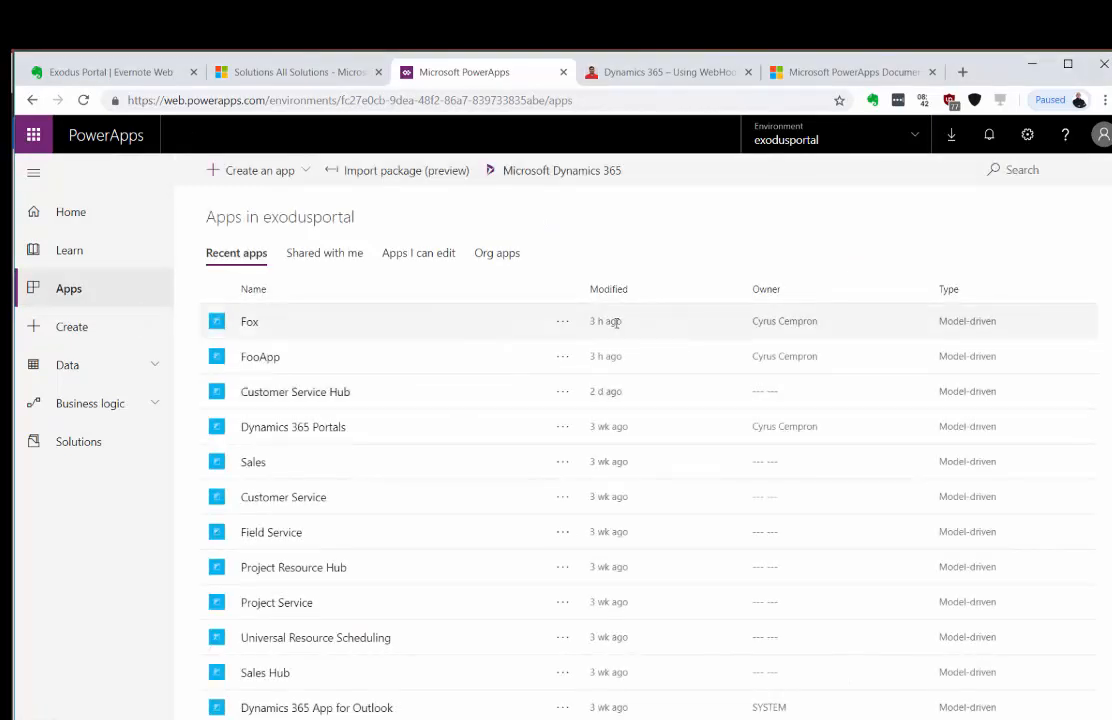
click(563, 321)
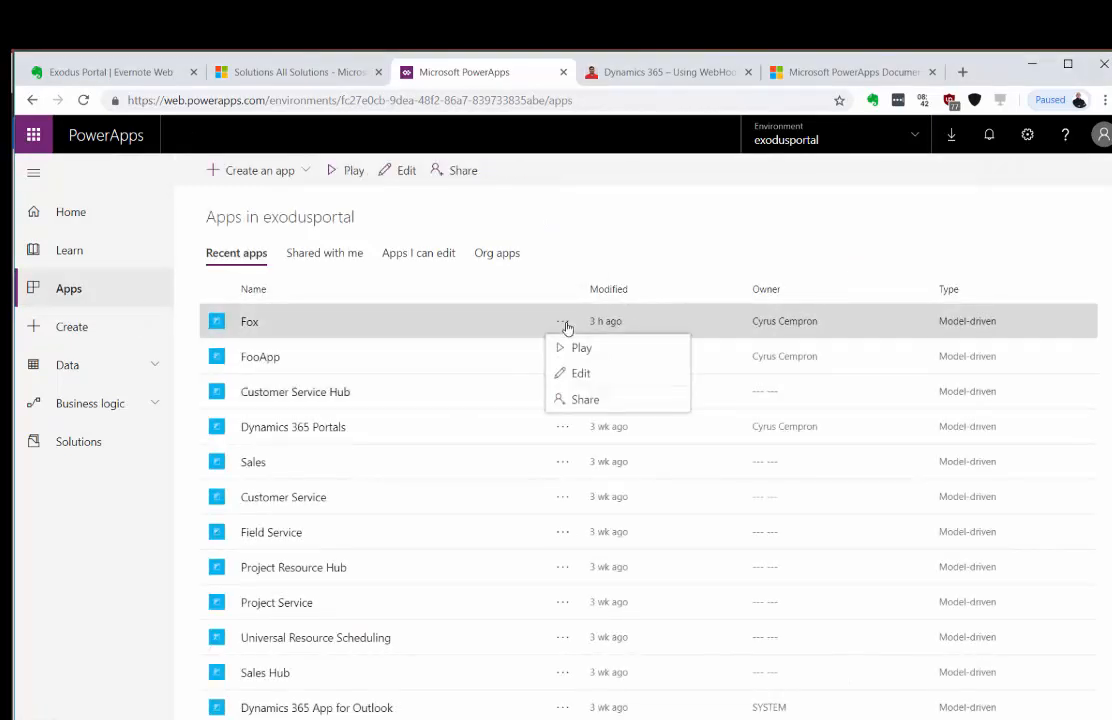
click(581, 374)
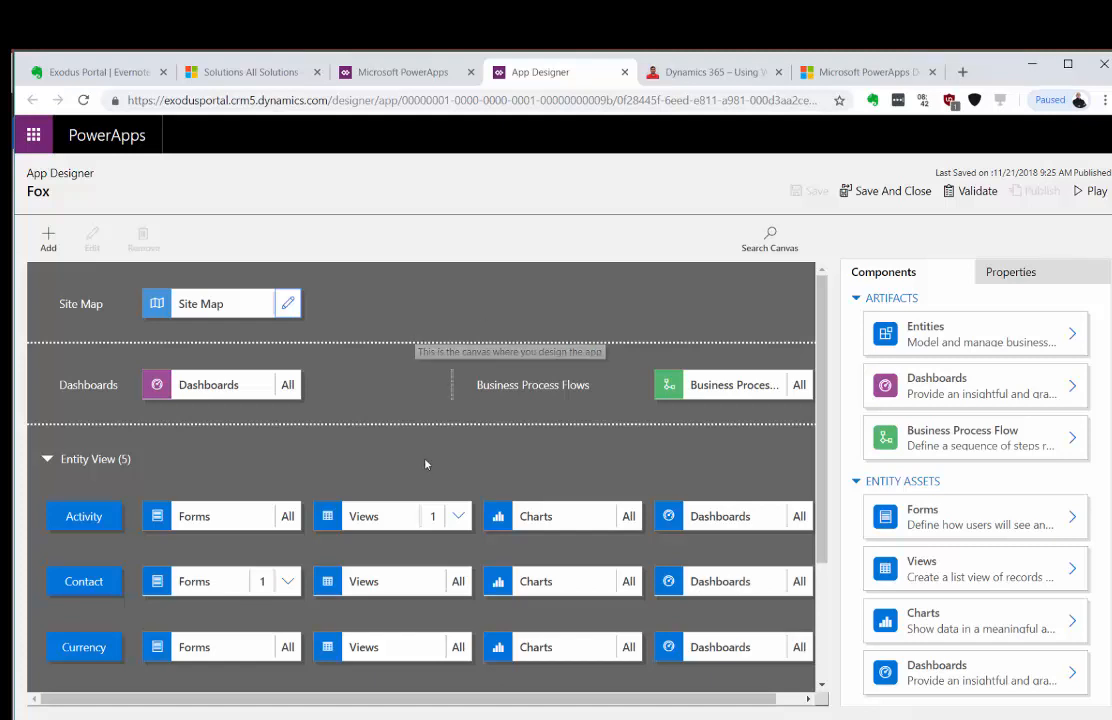
- Look over the entity forms, views, charts and dashboards on the Fox app's design canvas
scroll(425, 464, down, 3)
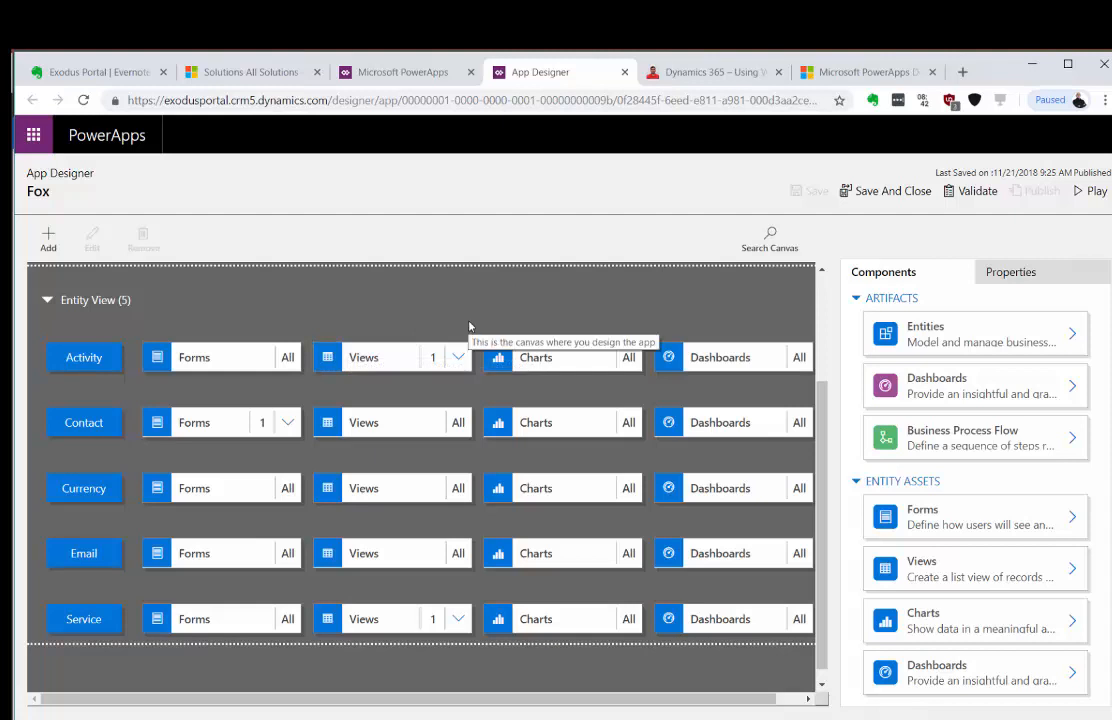
scroll(469, 324, up, 3)
scroll(469, 324, down, 4)
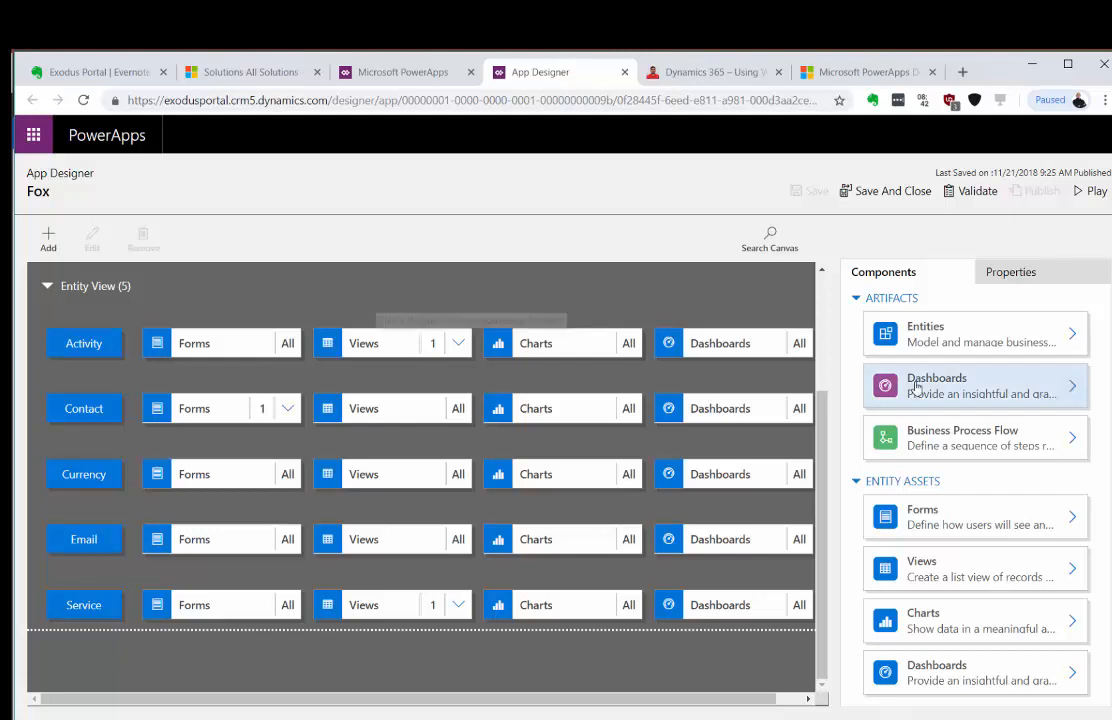
click(611, 305)
- Review the Fox app's properties, including its advanced settings, and close the App Designer
click(1080, 272)
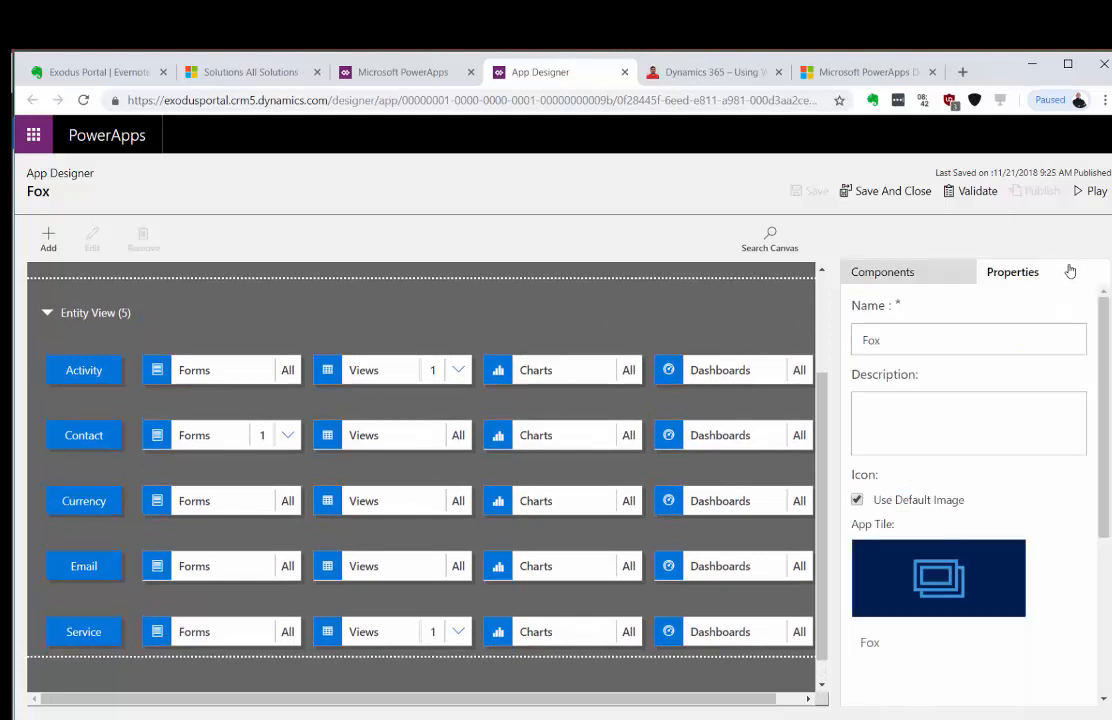
scroll(1008, 449, down, 3)
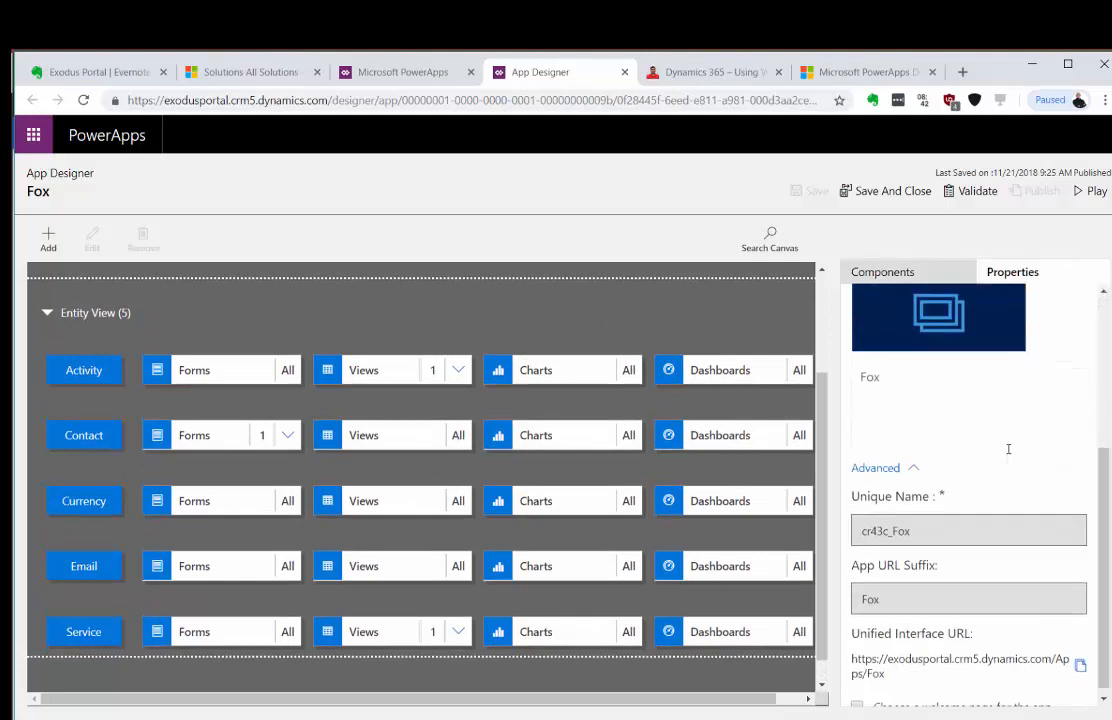
scroll(1008, 451, up, 5)
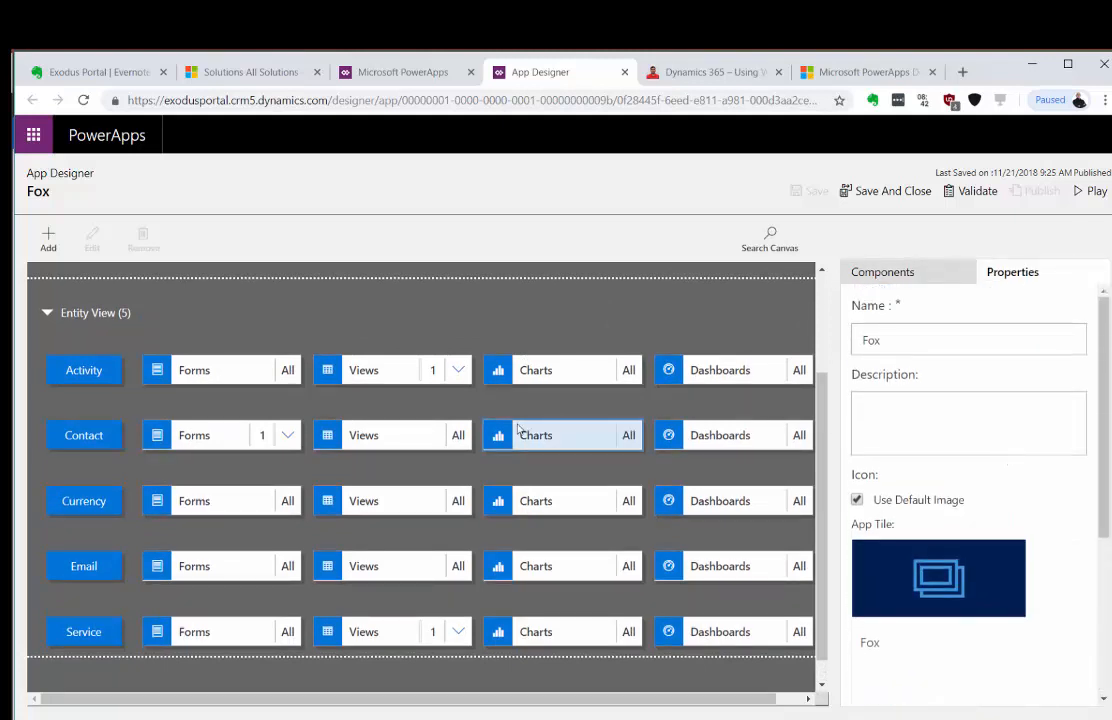
scroll(462, 372, up, 2)
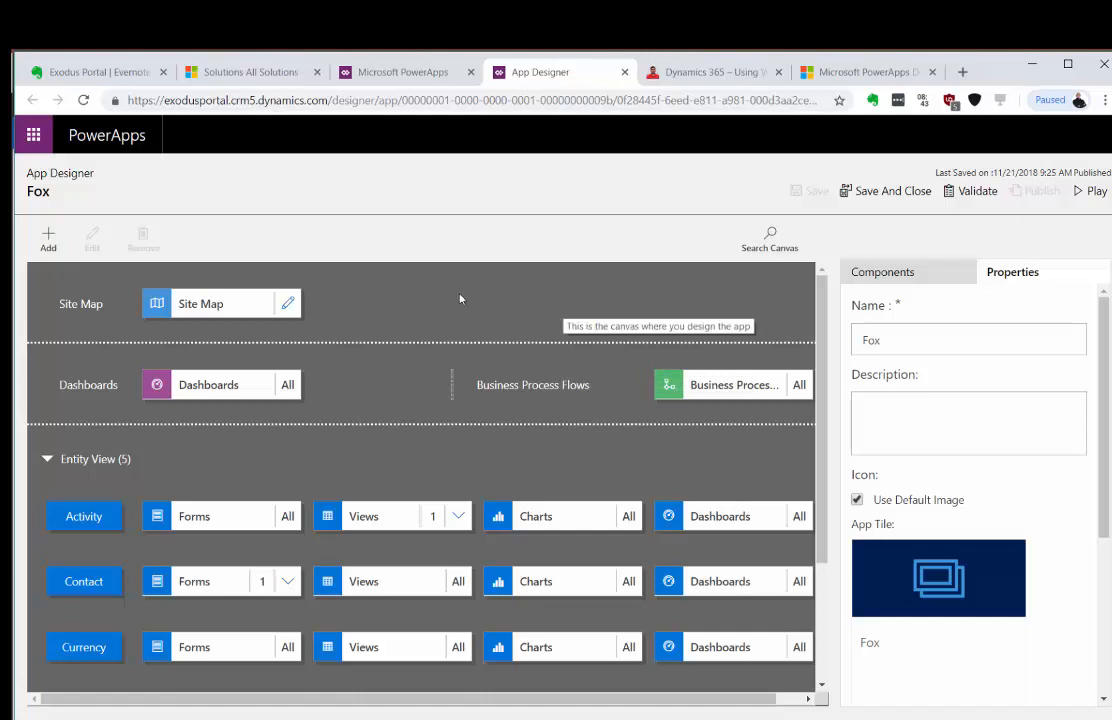
click(624, 72)
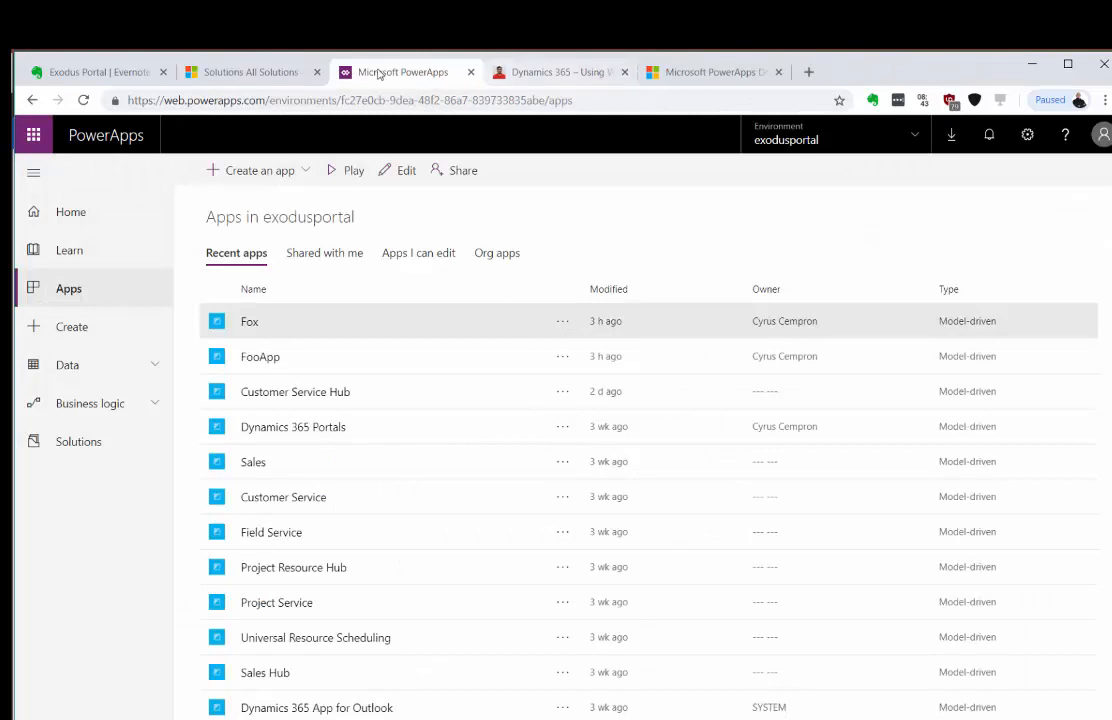
- Play the Fox app and check the recent records under Contacts in its site navigation
click(249, 322)
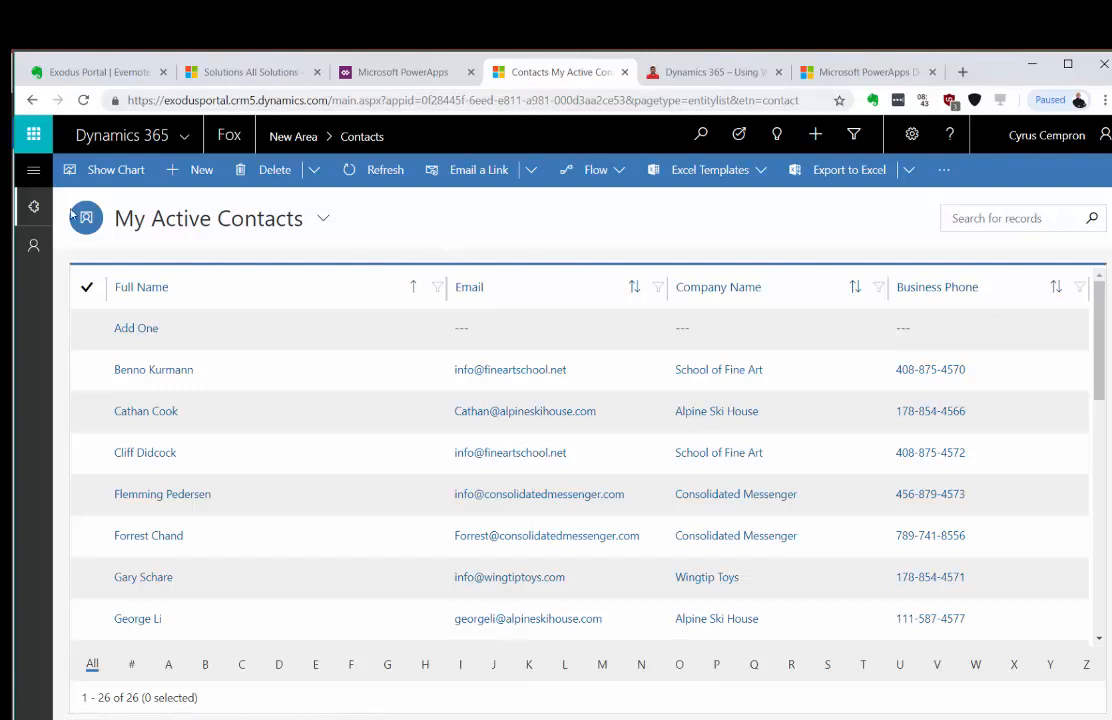
click(30, 180)
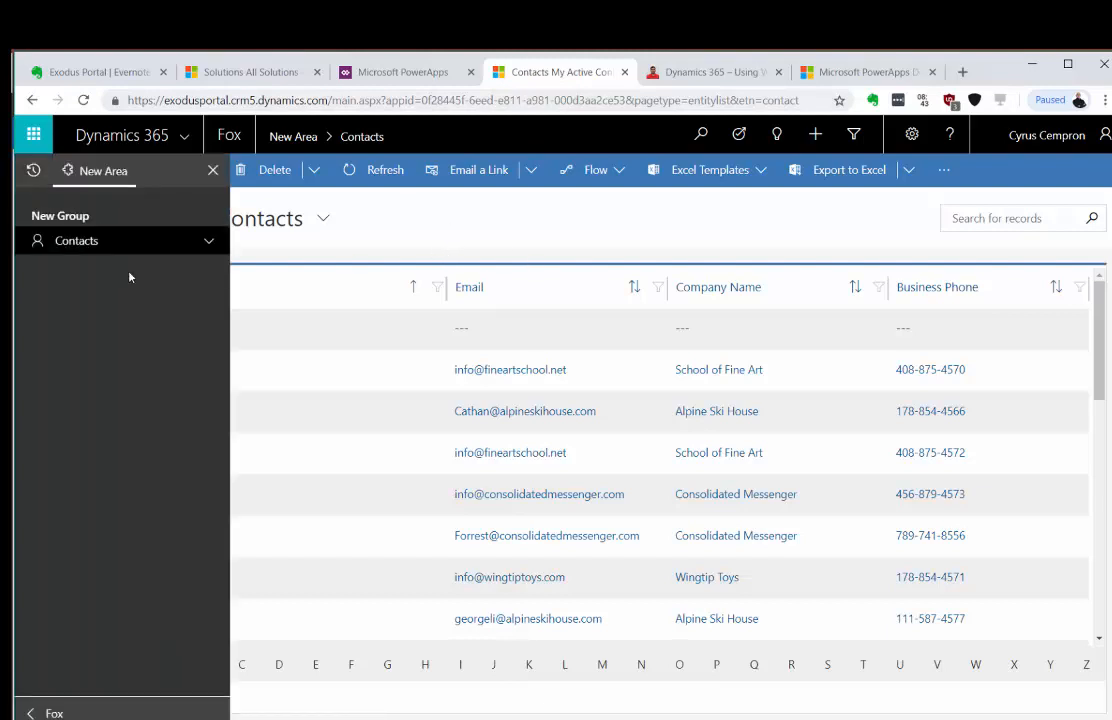
click(209, 241)
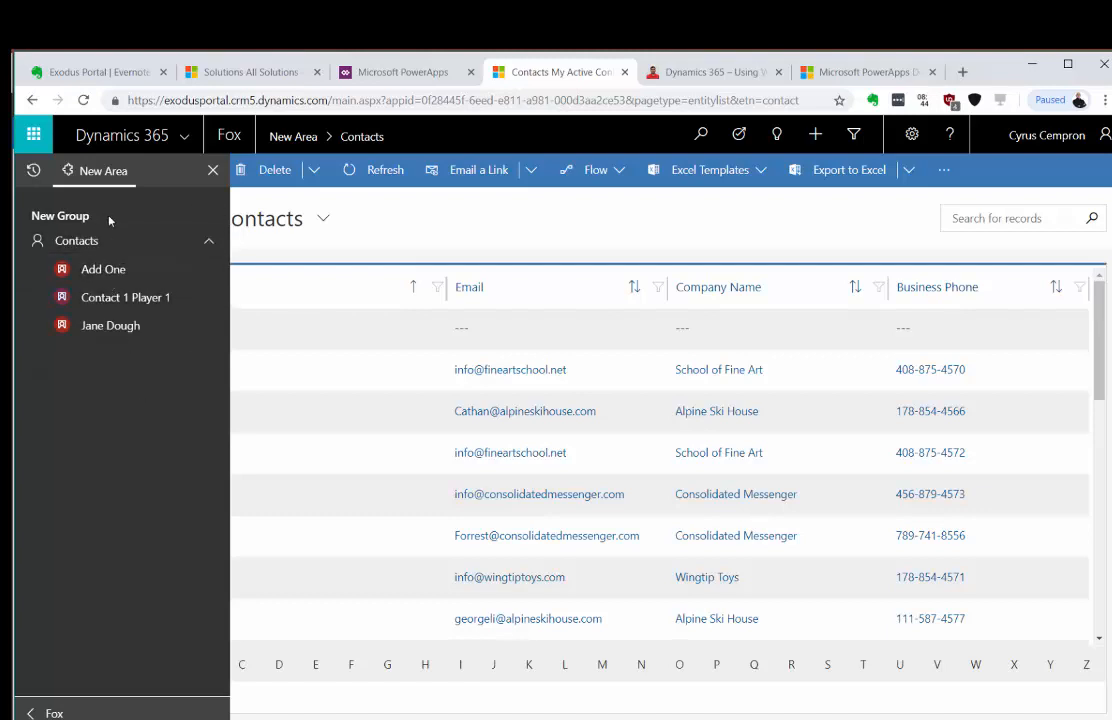
click(213, 172)
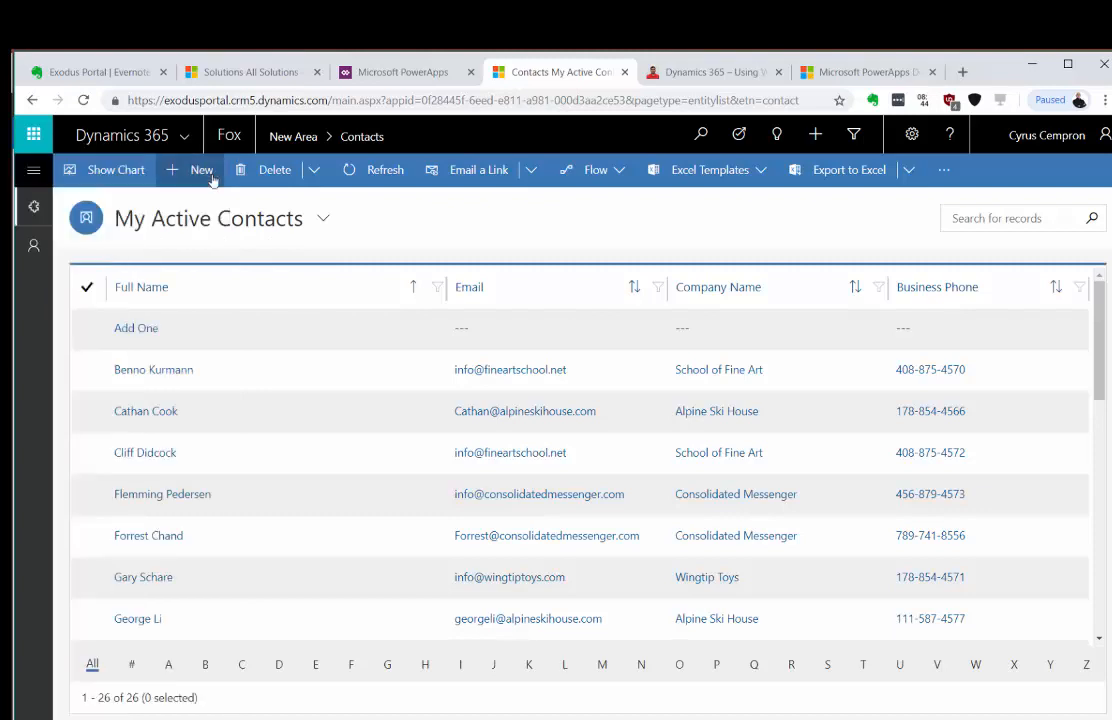
- Look through the records in the My Active Contacts view
scroll(256, 362, down, 3)
scroll(256, 362, up, 3)
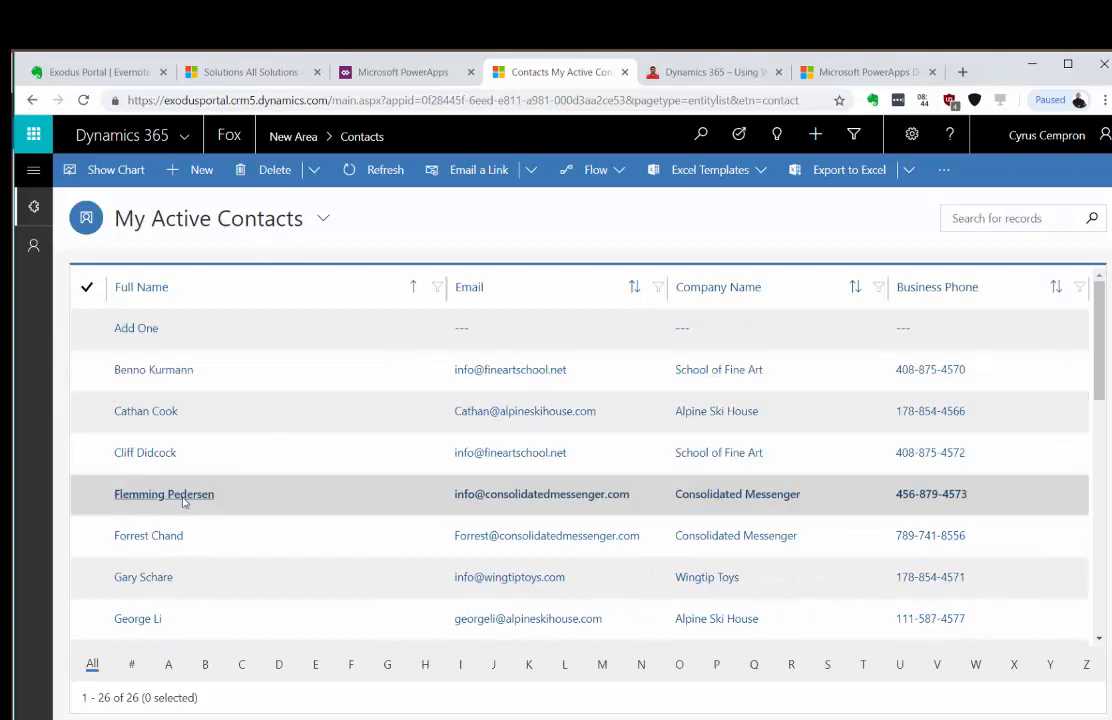
scroll(182, 502, down, 7)
scroll(183, 503, up, 5)
scroll(182, 500, up, 2)
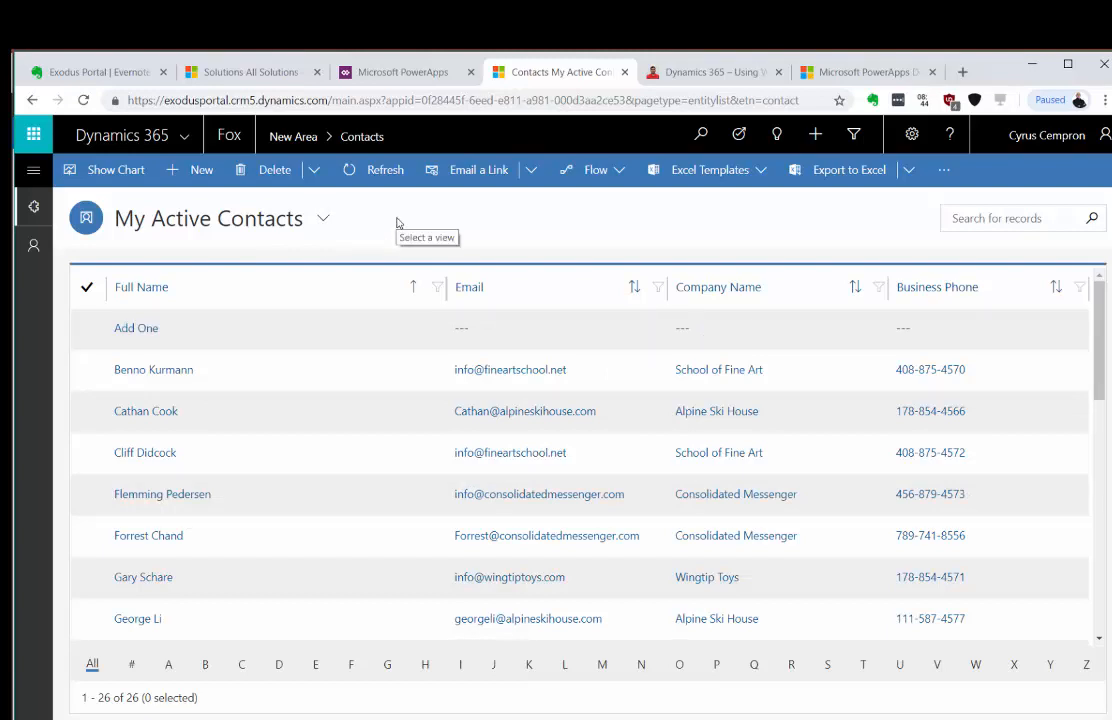
- Switch to the Plugin Registration Tool, review its registration options and the WebHookFunction create-contact step, and return to the Fox app
key(alt+Tab)
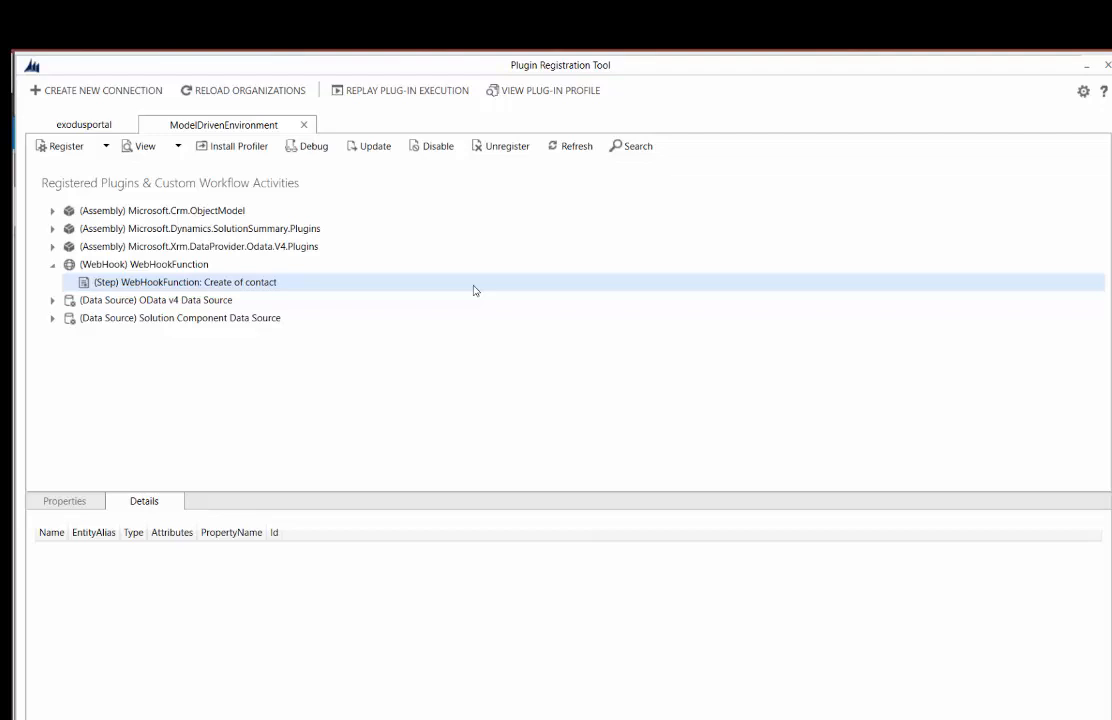
click(106, 146)
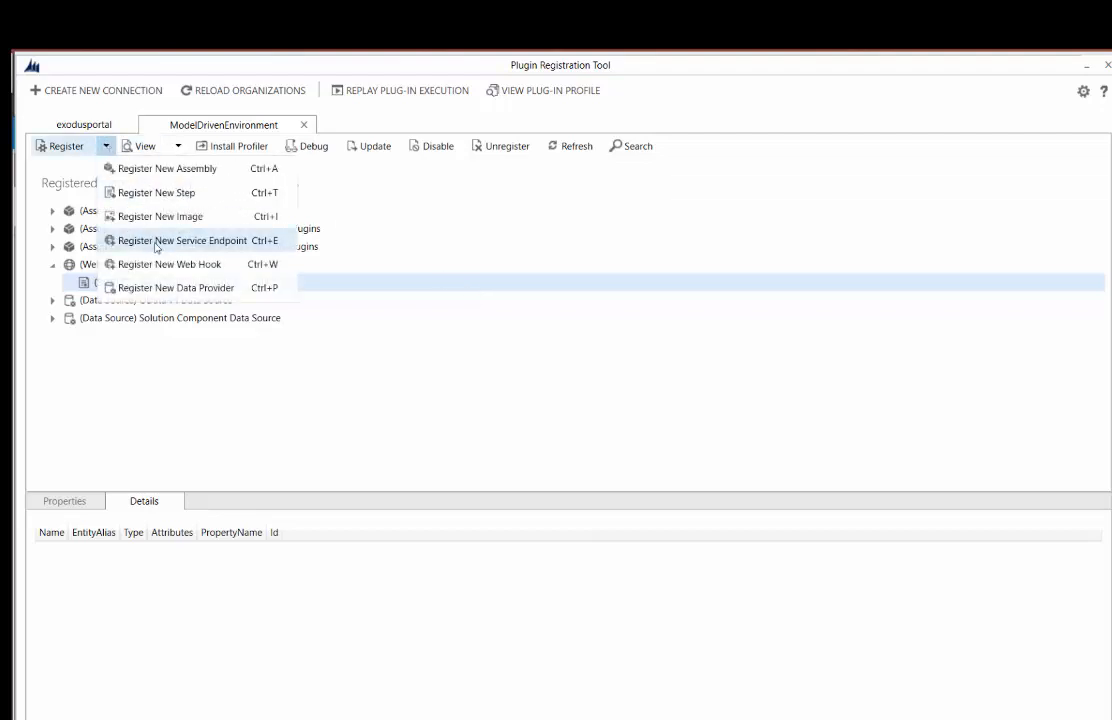
click(347, 401)
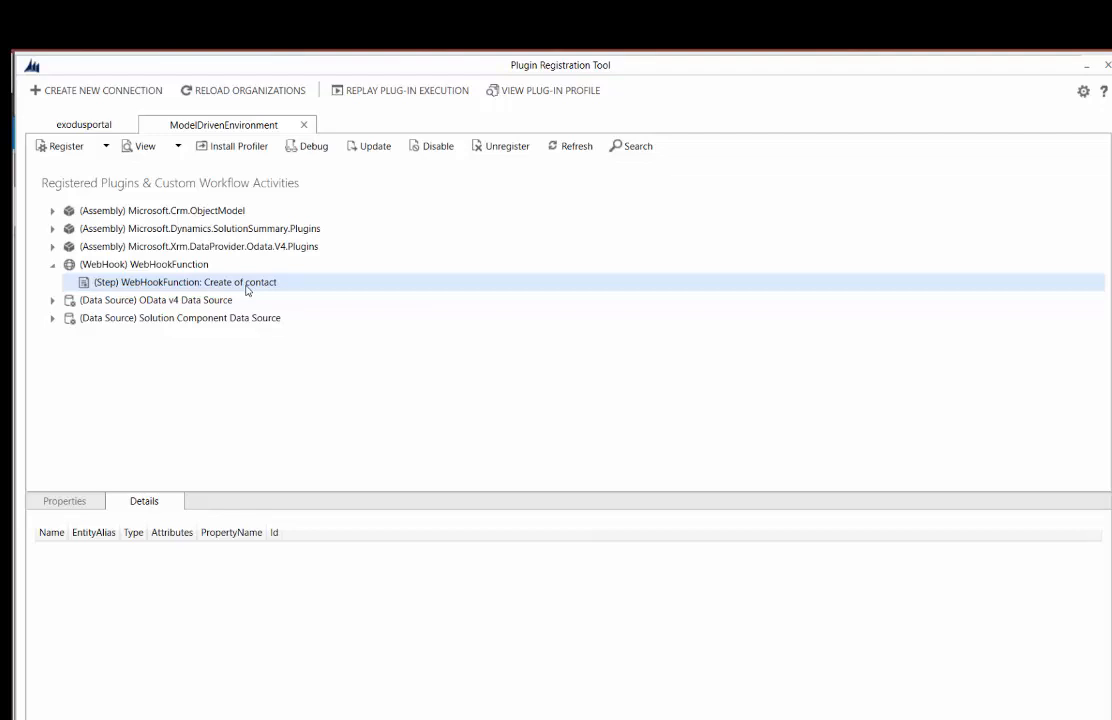
click(1087, 68)
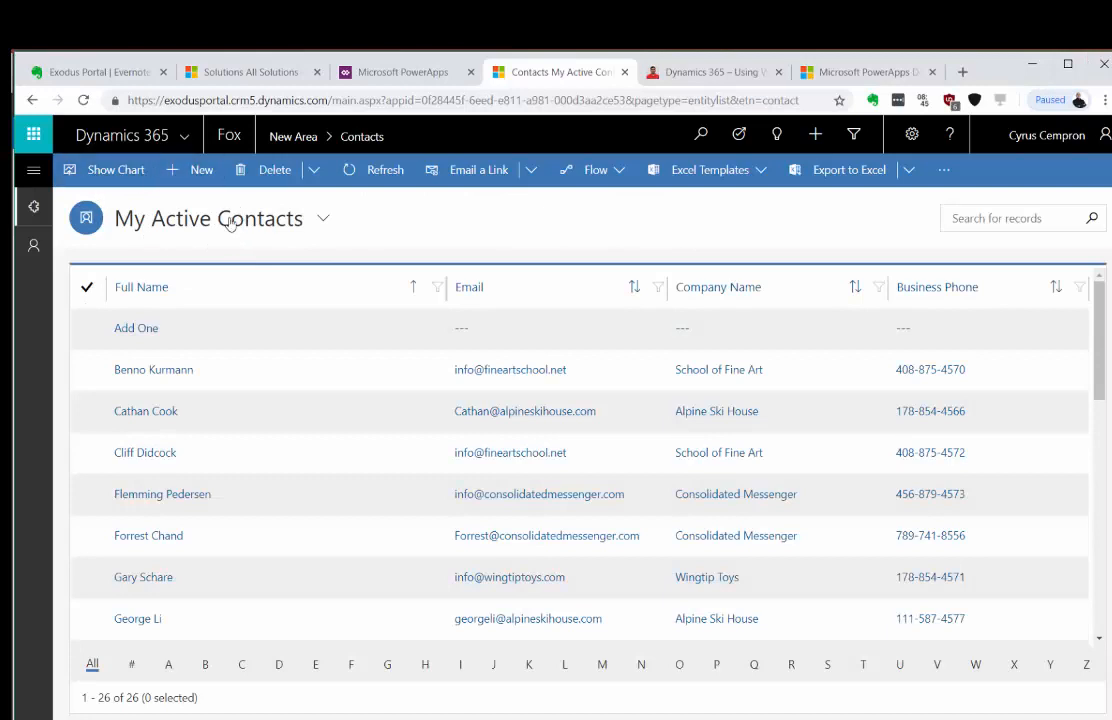
- Start a new contact, enter its first name and make the Last Name field ready for entry
click(189, 172)
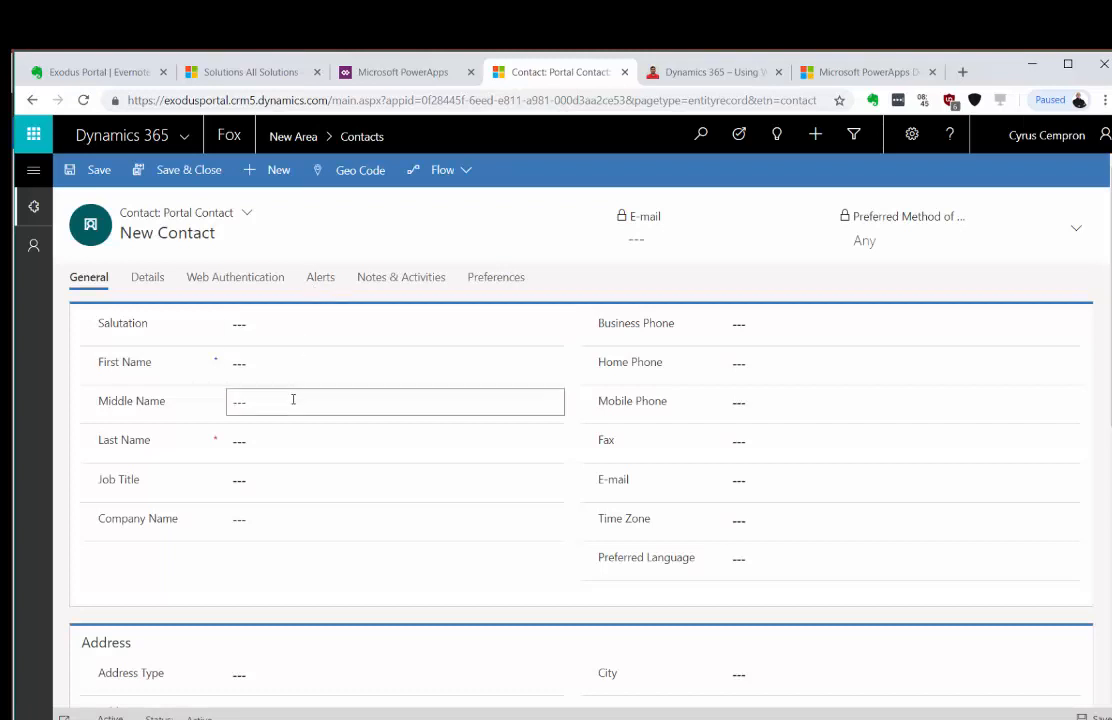
click(290, 370)
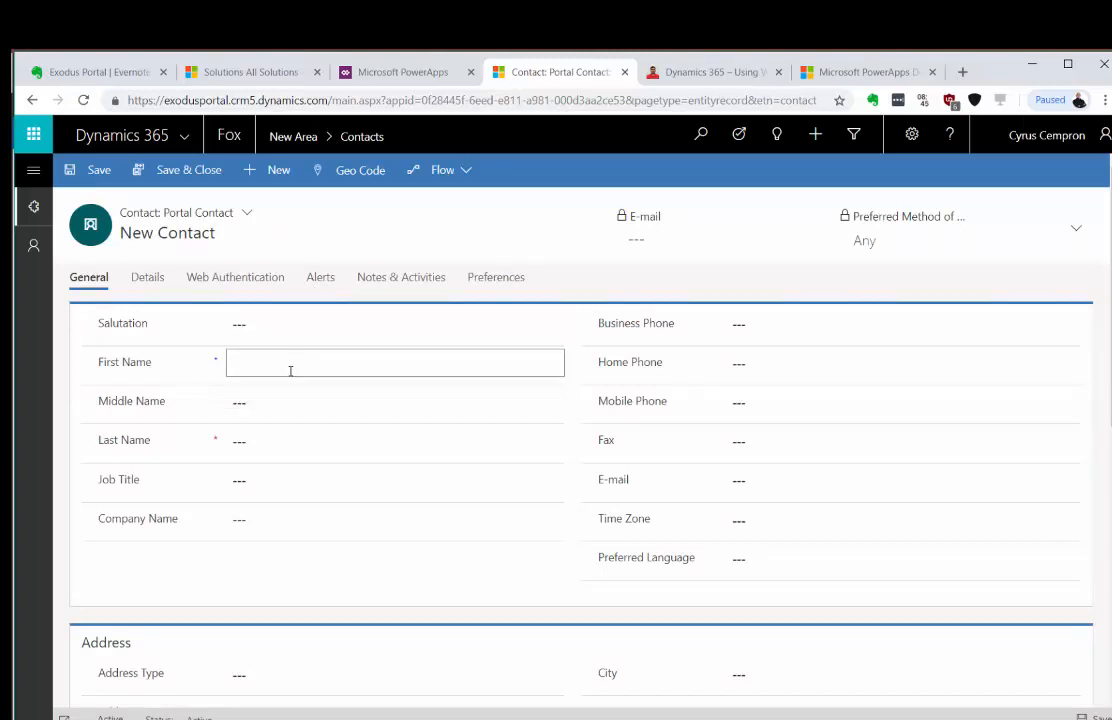
text(Foo)
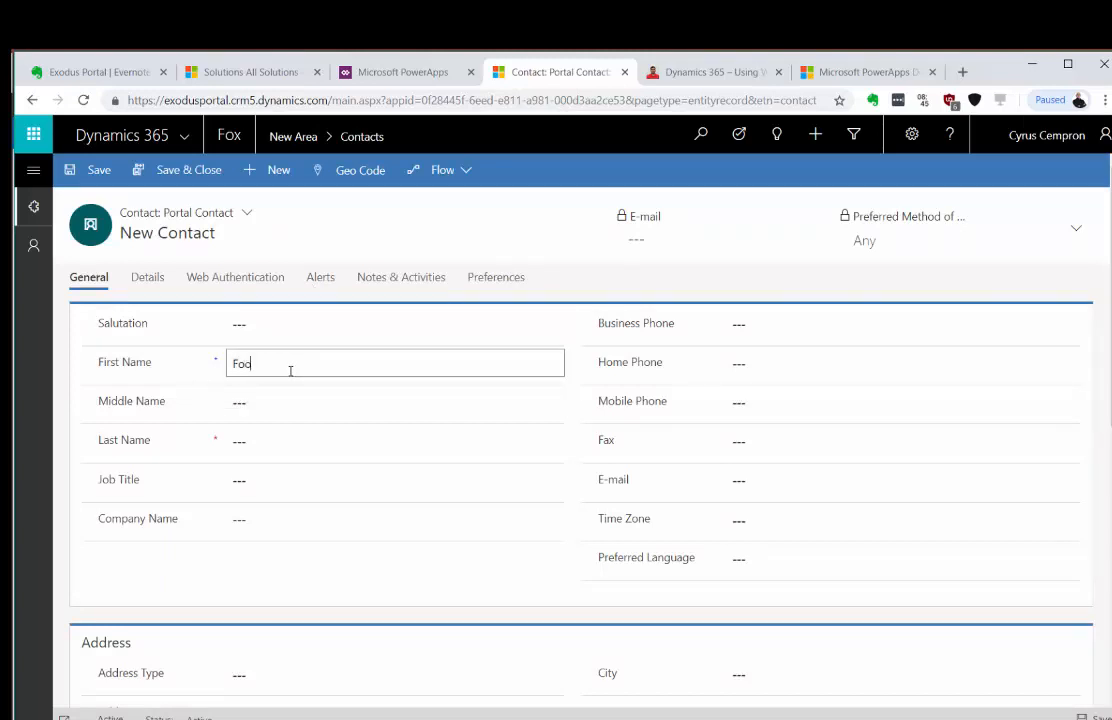
click(287, 430)
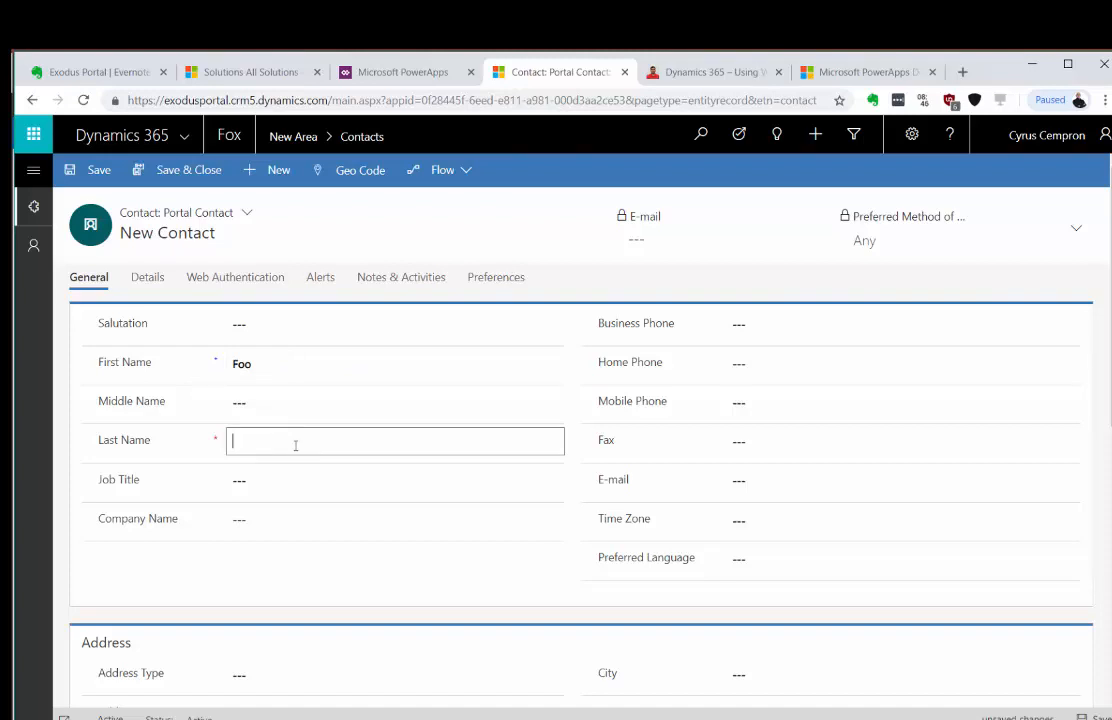
click(318, 365)
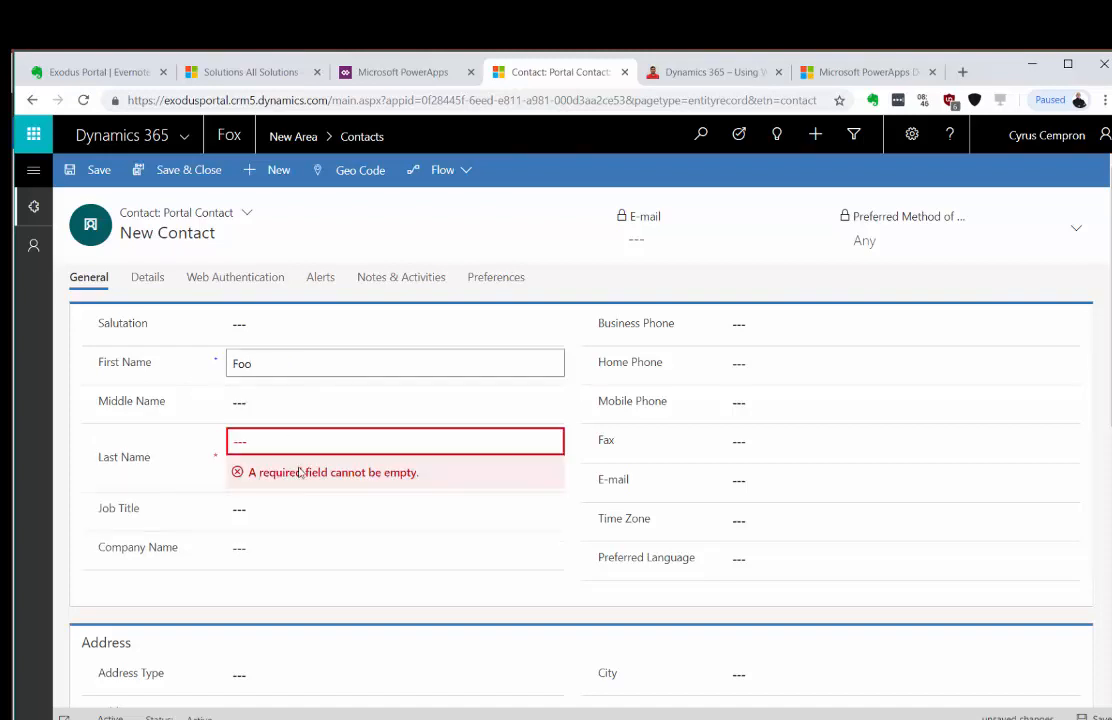
click(347, 441)
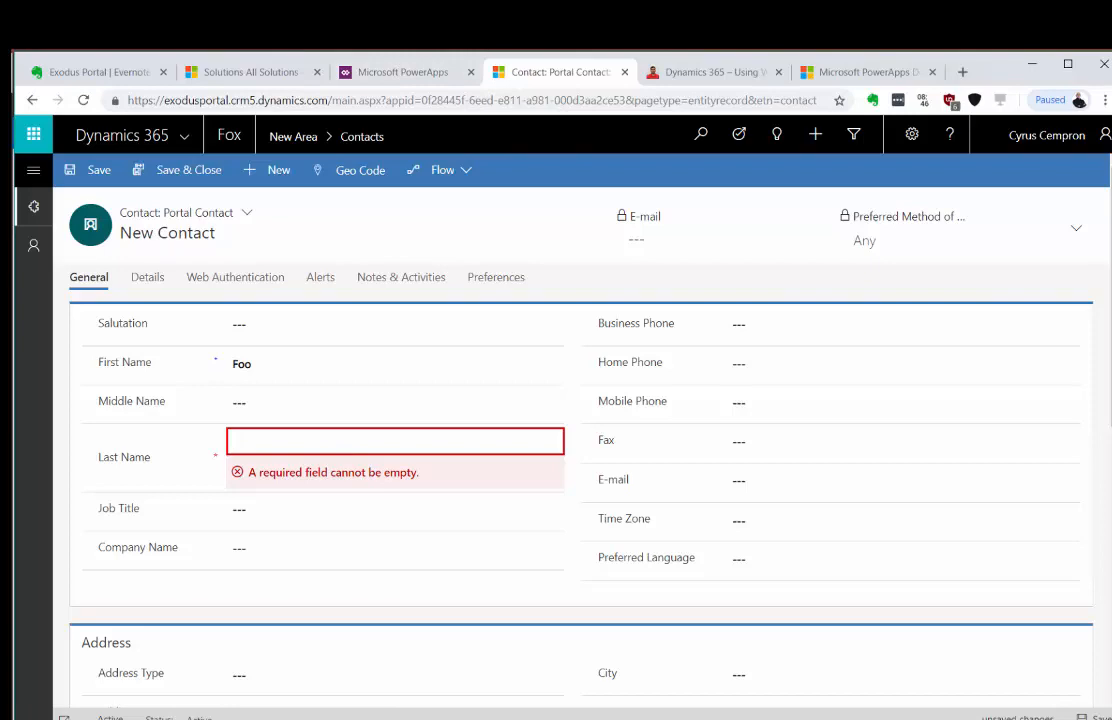
- Switch to the Azure portal and read through the GenericWebhookCSharp1 function's run.csx code
key(alt+Tab)
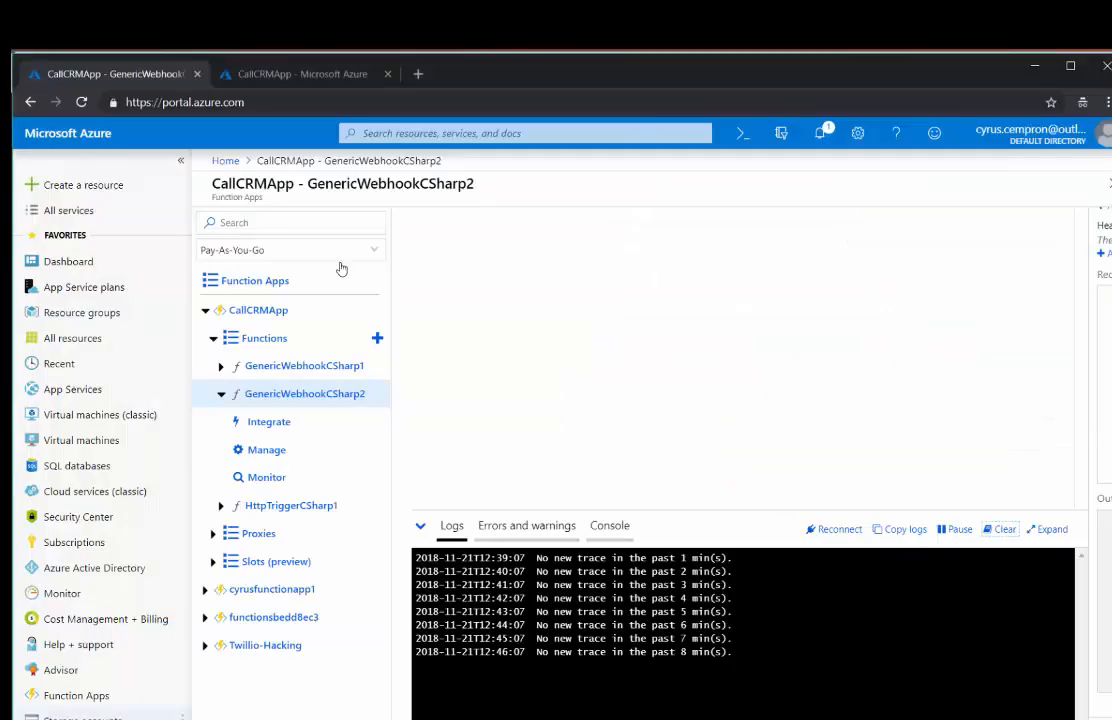
click(317, 371)
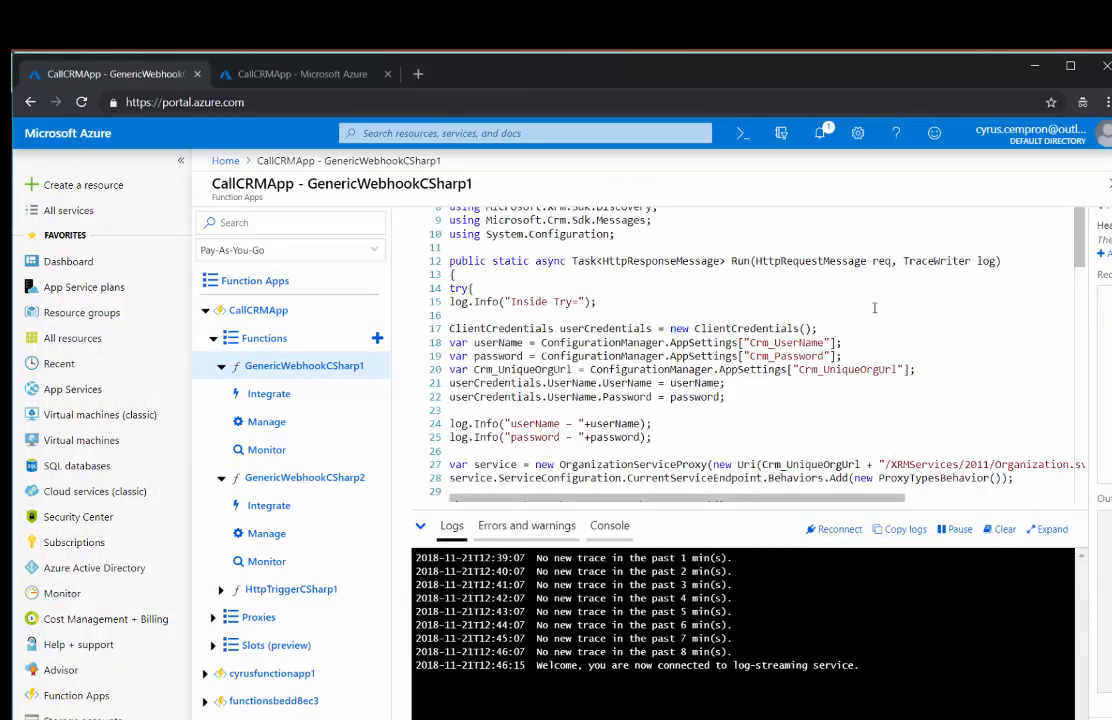
scroll(838, 286, down, 2)
scroll(838, 286, up, 5)
scroll(838, 286, down, 4)
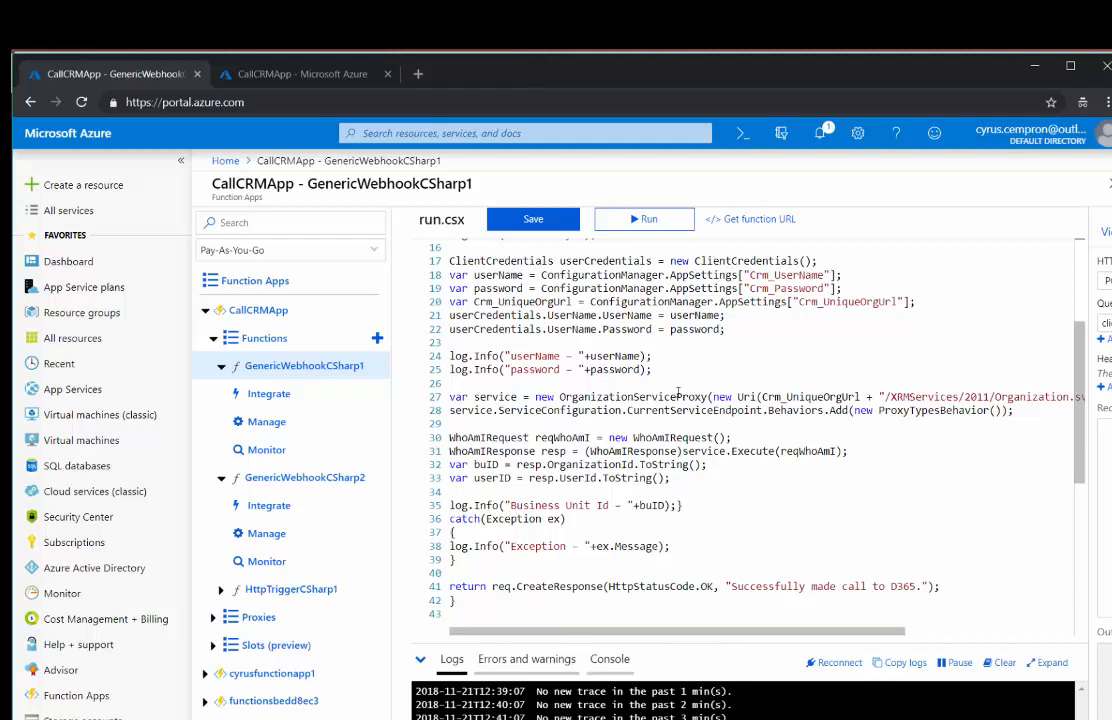
scroll(678, 393, down, 4)
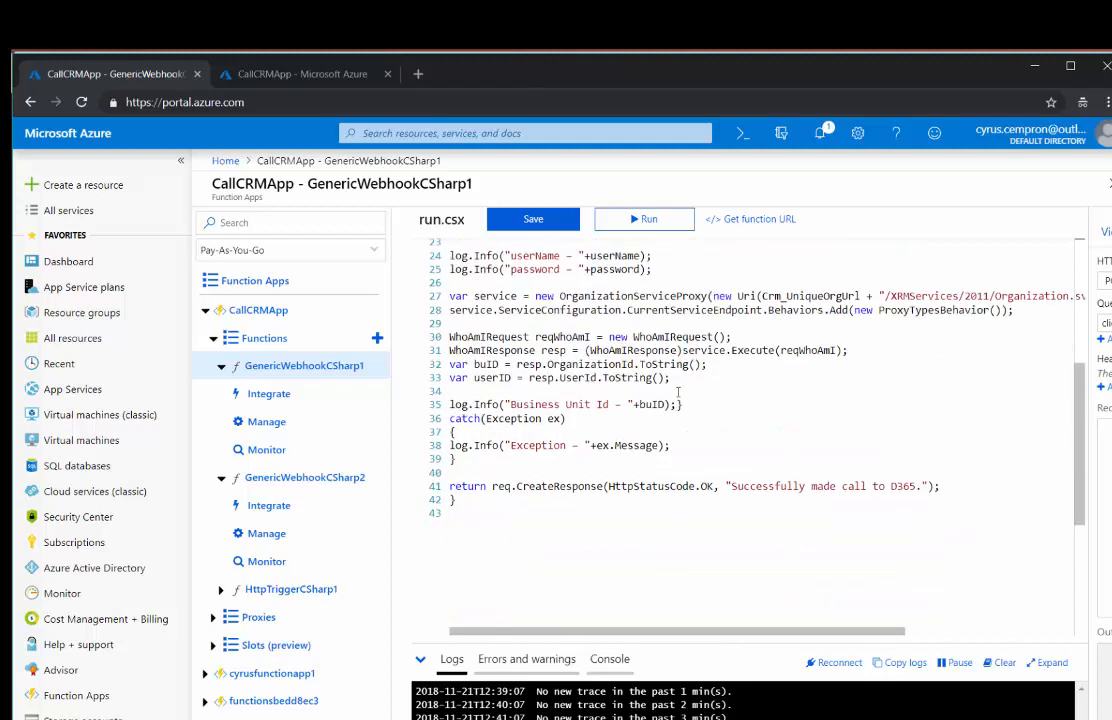
- Run the GenericWebhookCSharp1 function and check its log output against the code
click(649, 219)
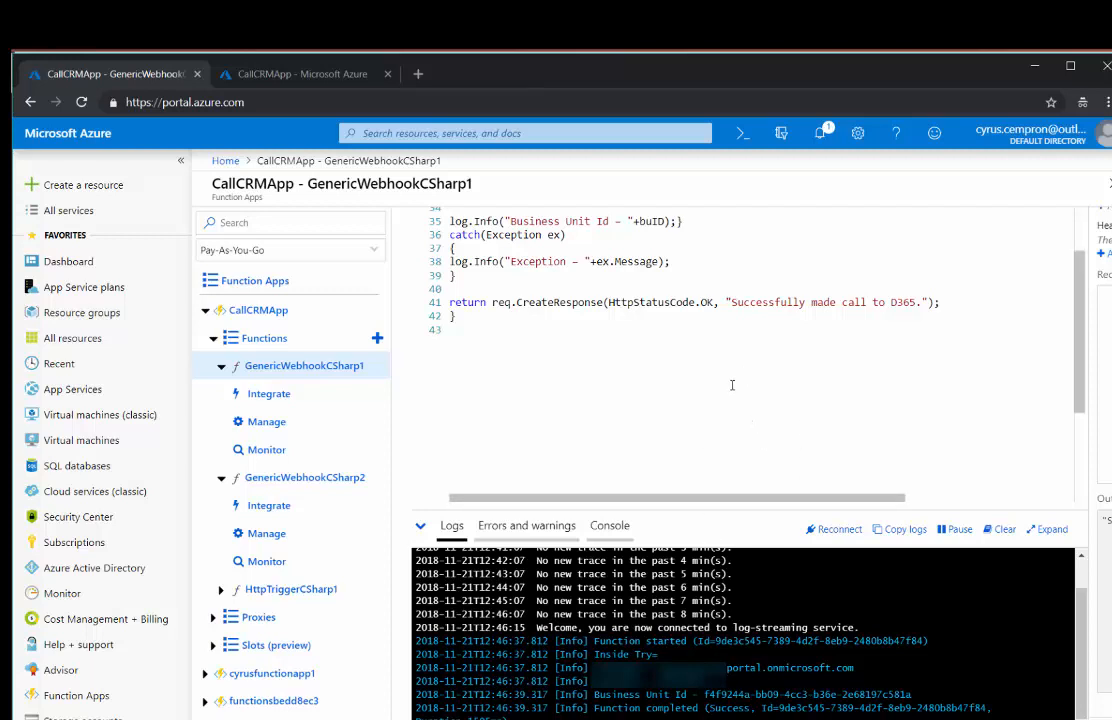
scroll(732, 385, up, 3)
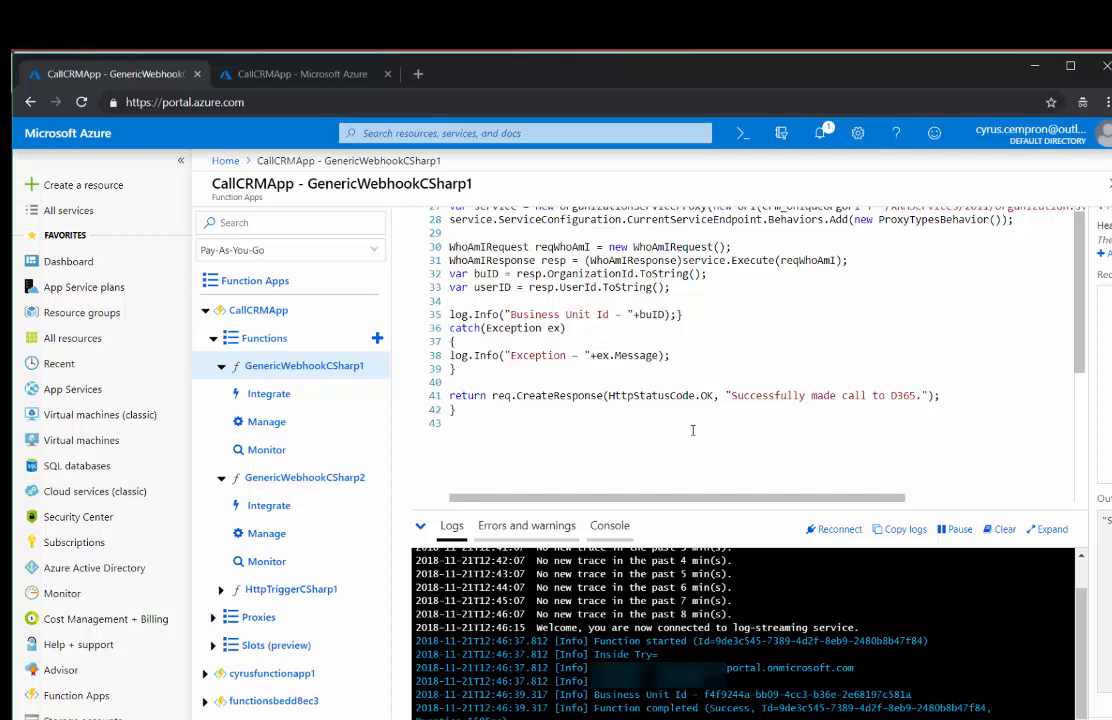
- View the GenericWebhookCSharp2 function's code, and return to the end of the GenericWebhookCSharp1 code
click(321, 485)
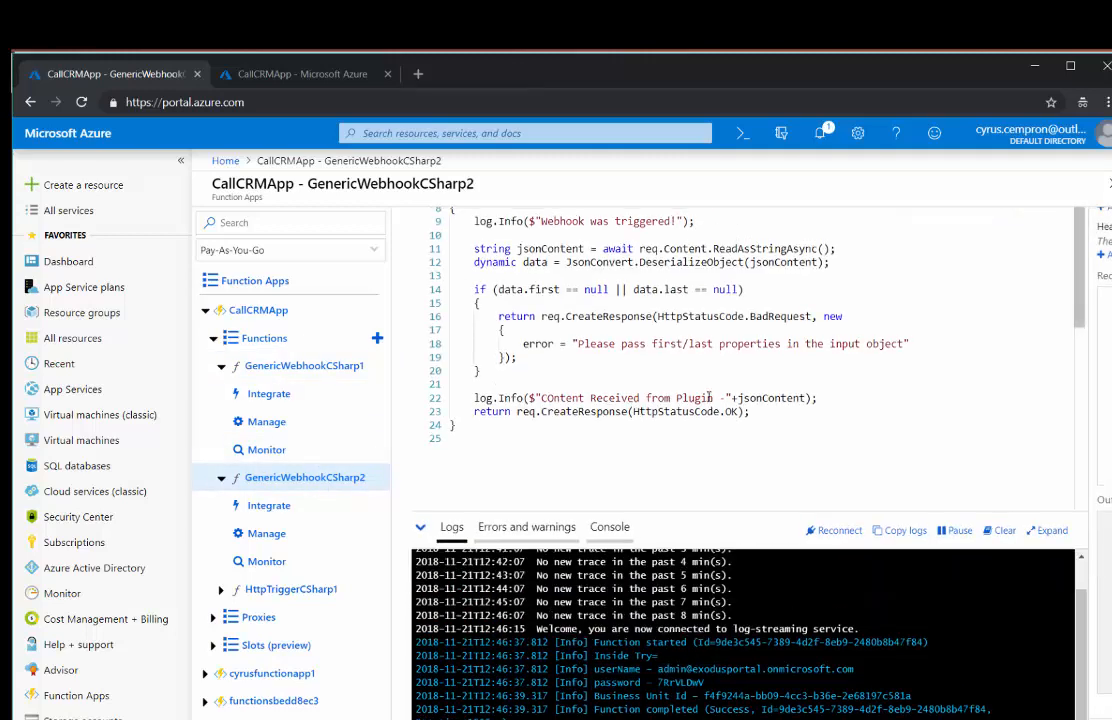
click(320, 368)
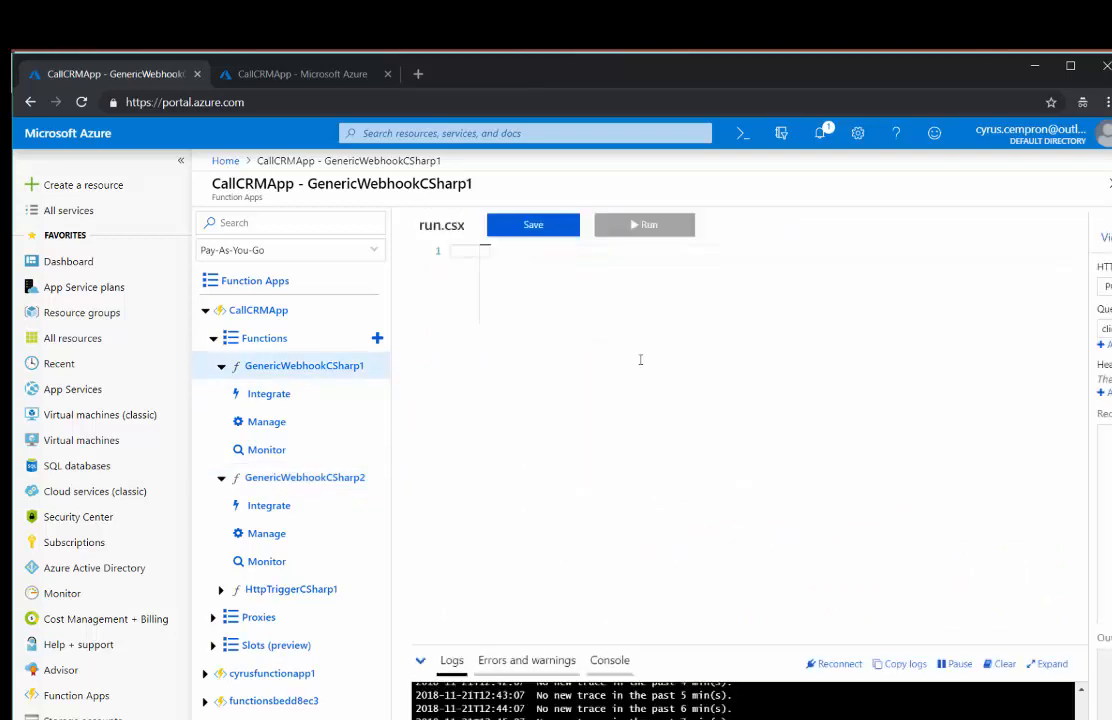
scroll(572, 305, down, 10)
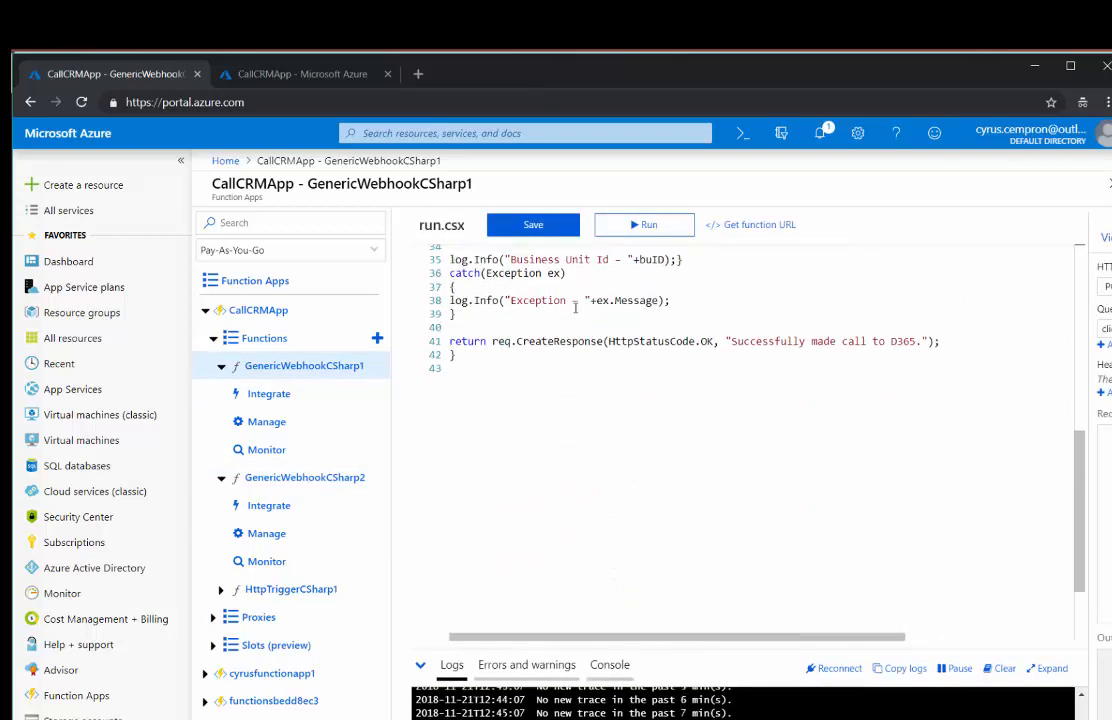
- Review the GenericWebhookCSharp1 code again, open the GenericWebhookCSharp2 function and read through its code
scroll(574, 309, up, 10)
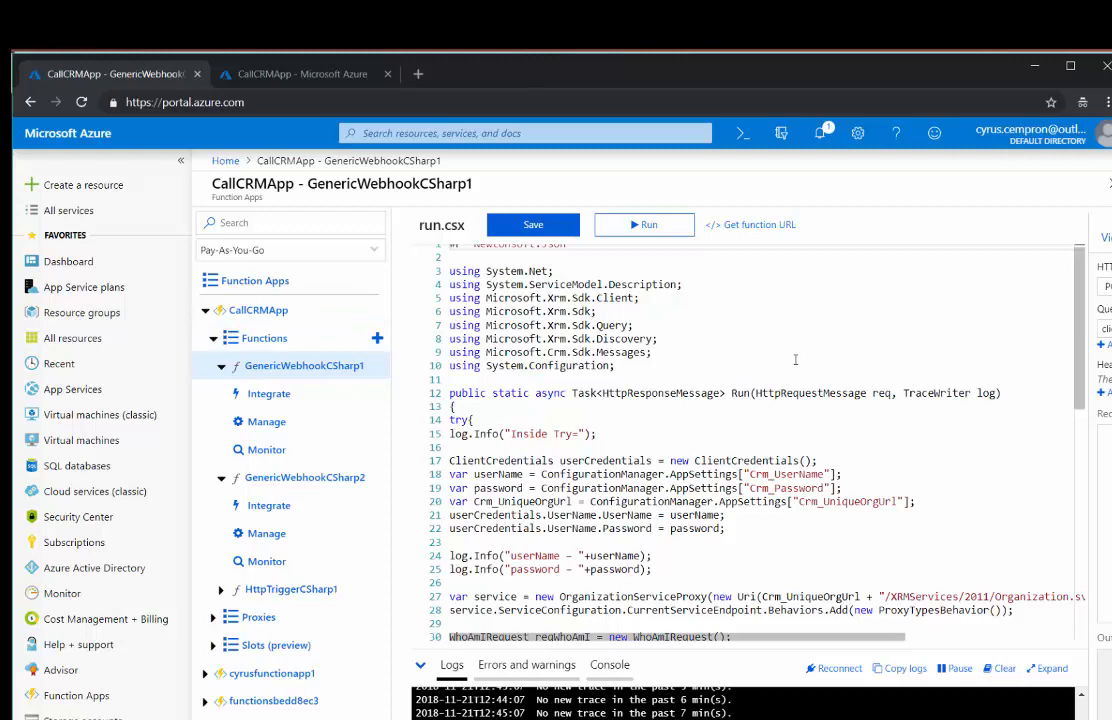
scroll(780, 345, down, 5)
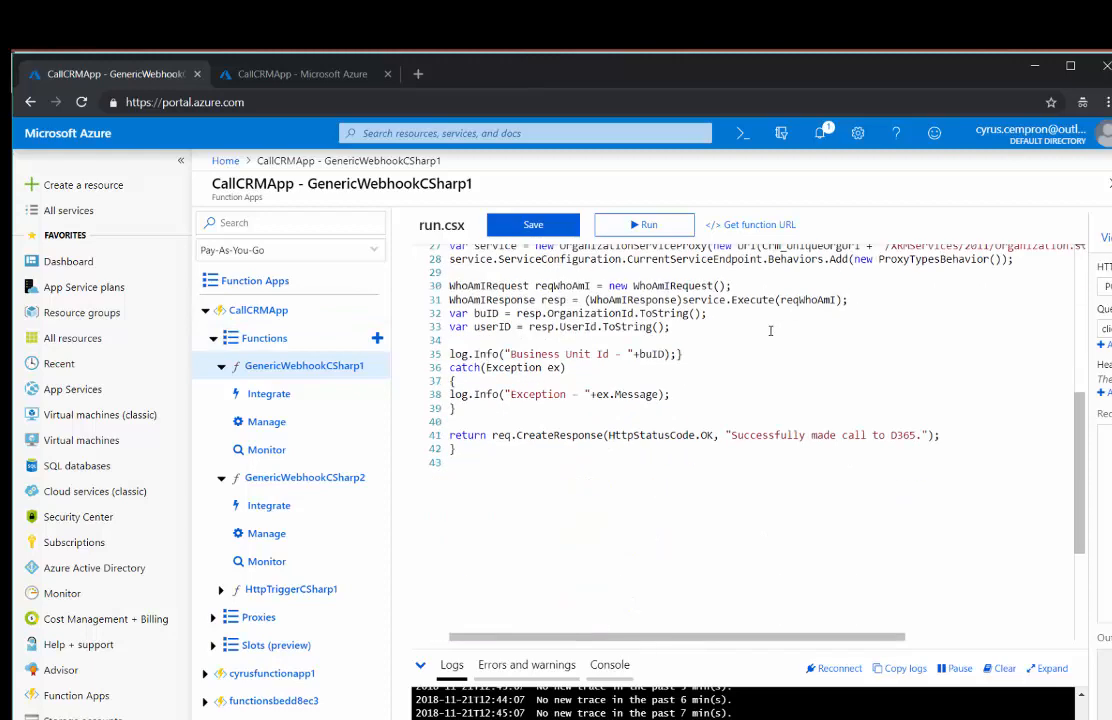
click(327, 484)
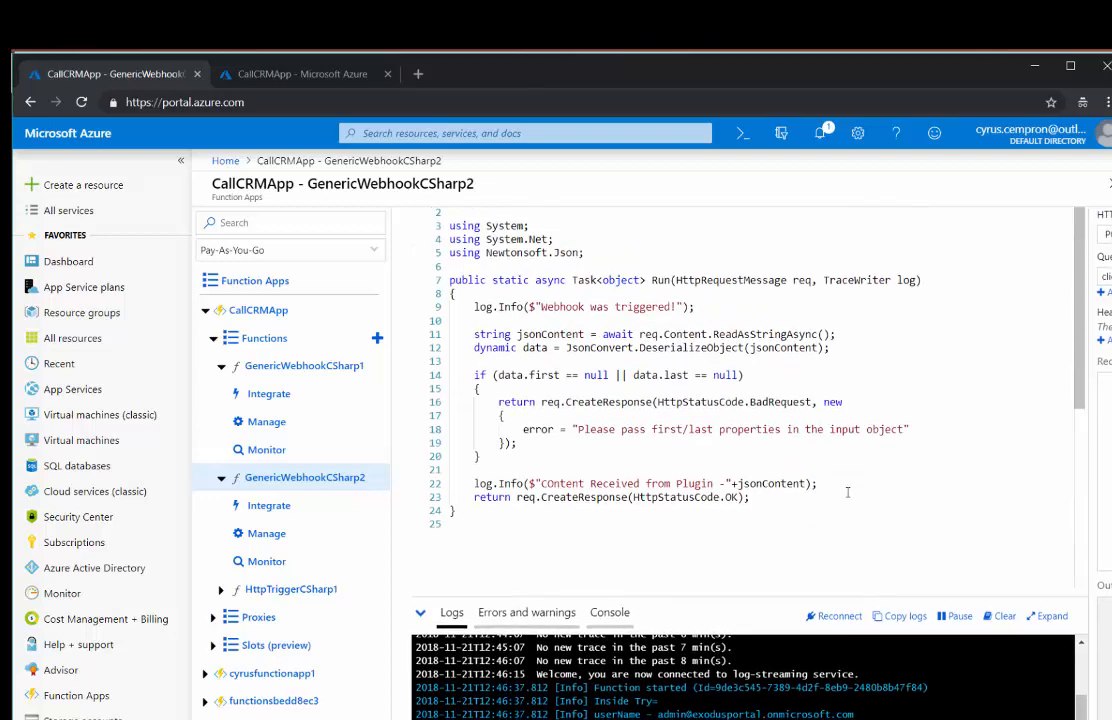
scroll(847, 492, down, 5)
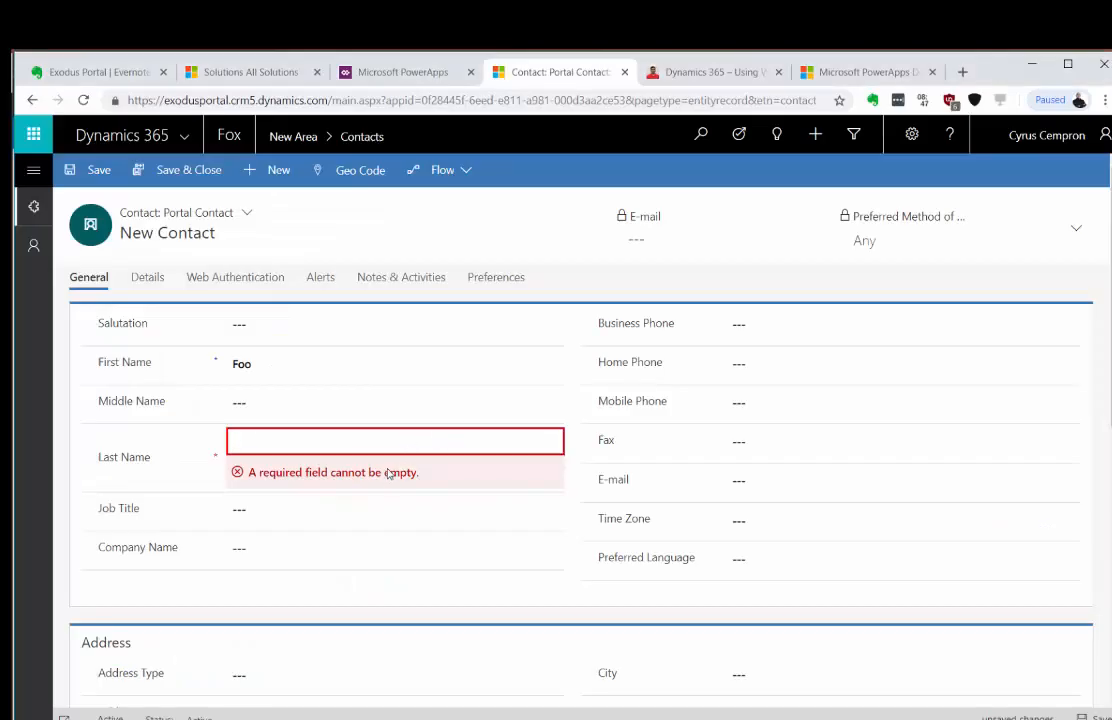
- Switch to the new contact form in Dynamics 365, enter the contact's last name and save the record
text(Fighters)
click(1097, 717)
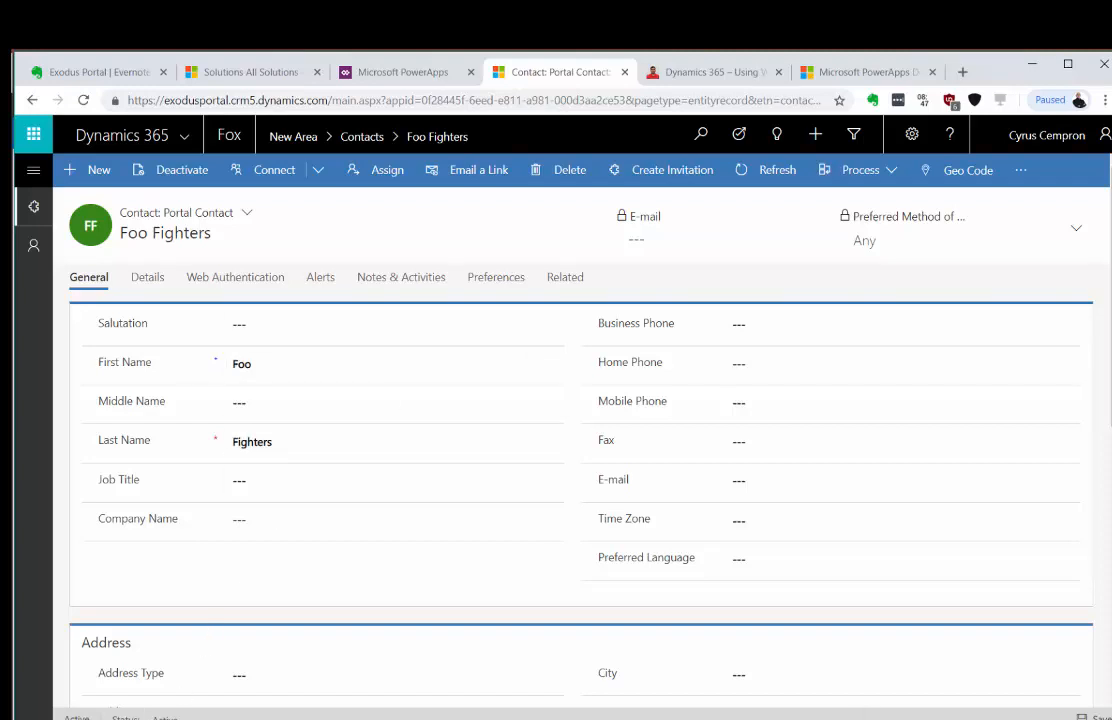
- Switch to the Azure portal and check the GenericWebhookCSharp2 logs for a call triggered by the saved contact
key(alt+Tab)
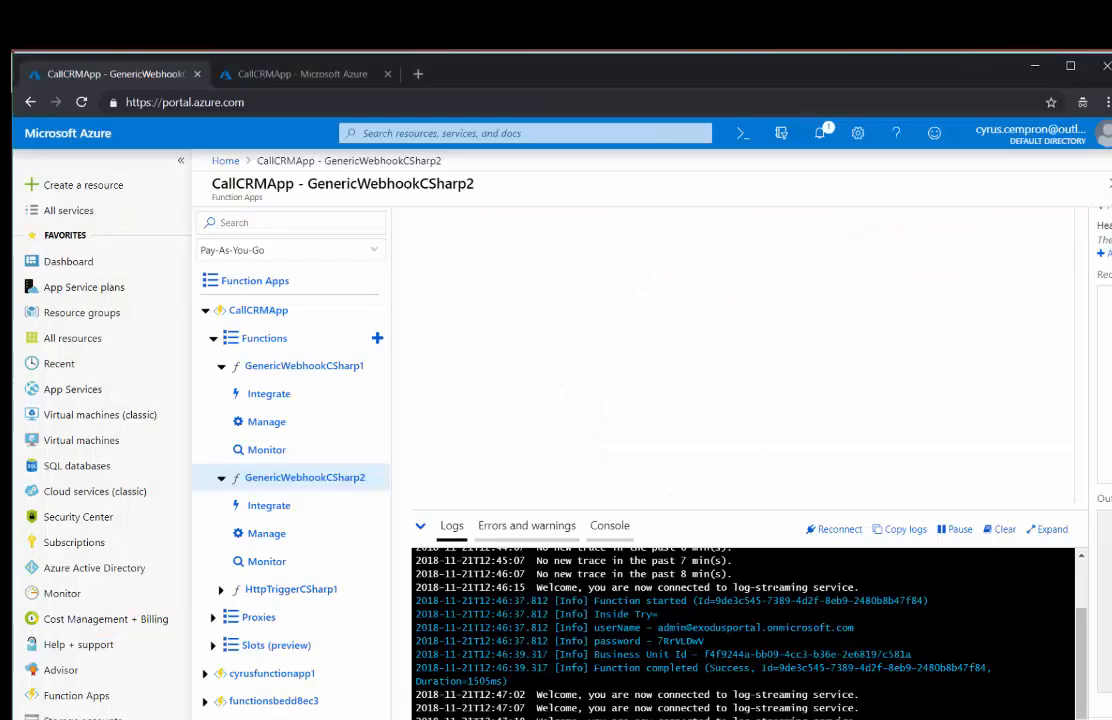
scroll(777, 626, up, 1)
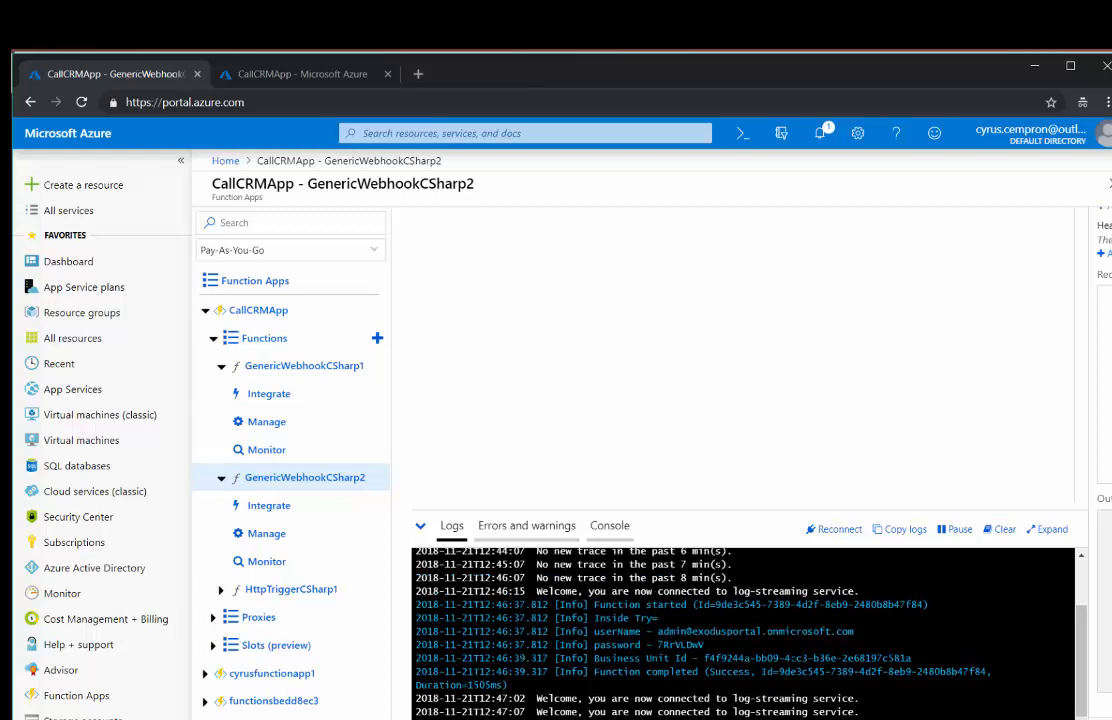
scroll(777, 626, down, 1)
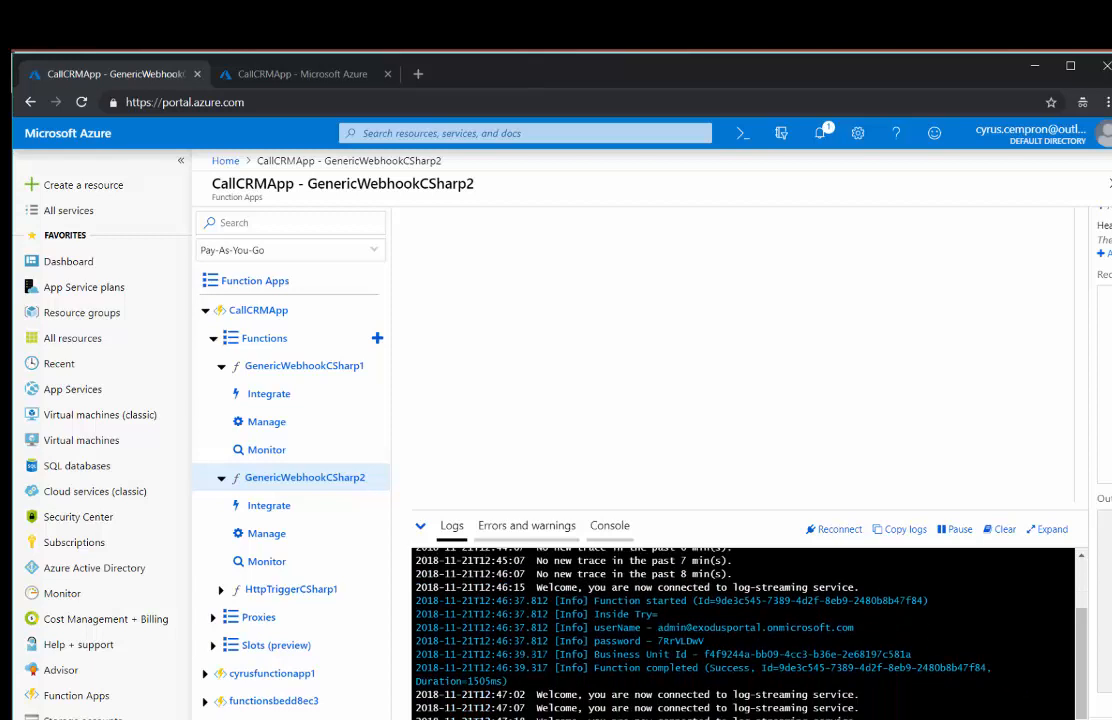
scroll(745, 630, up, 1)
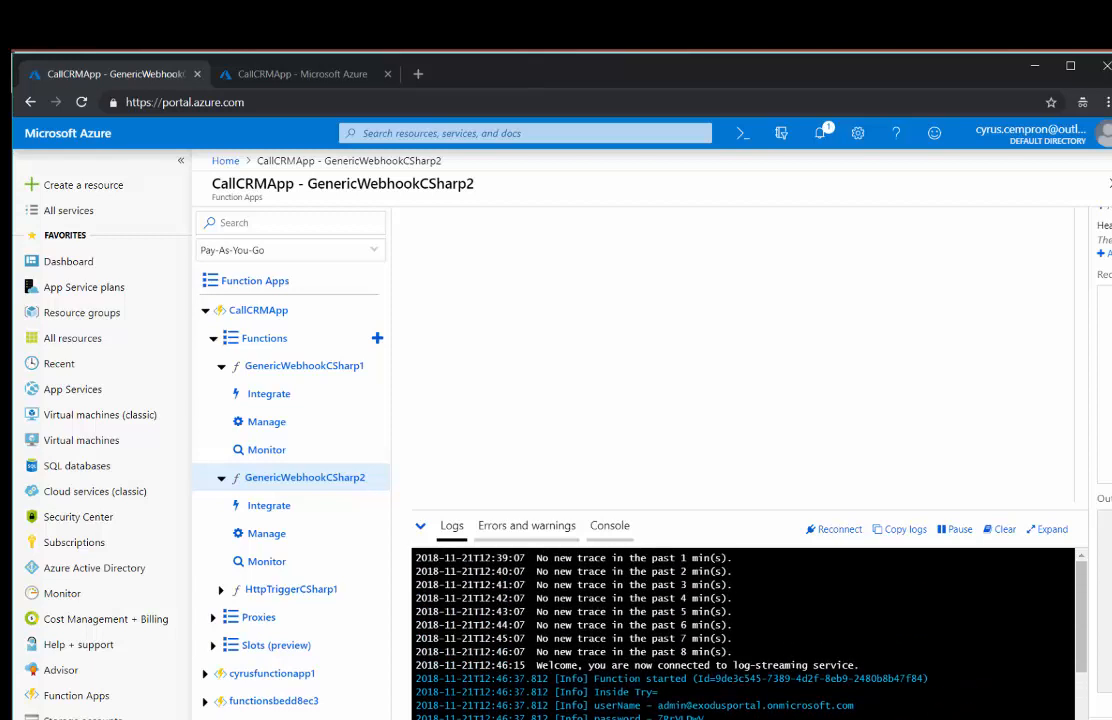
click(527, 525)
click(452, 525)
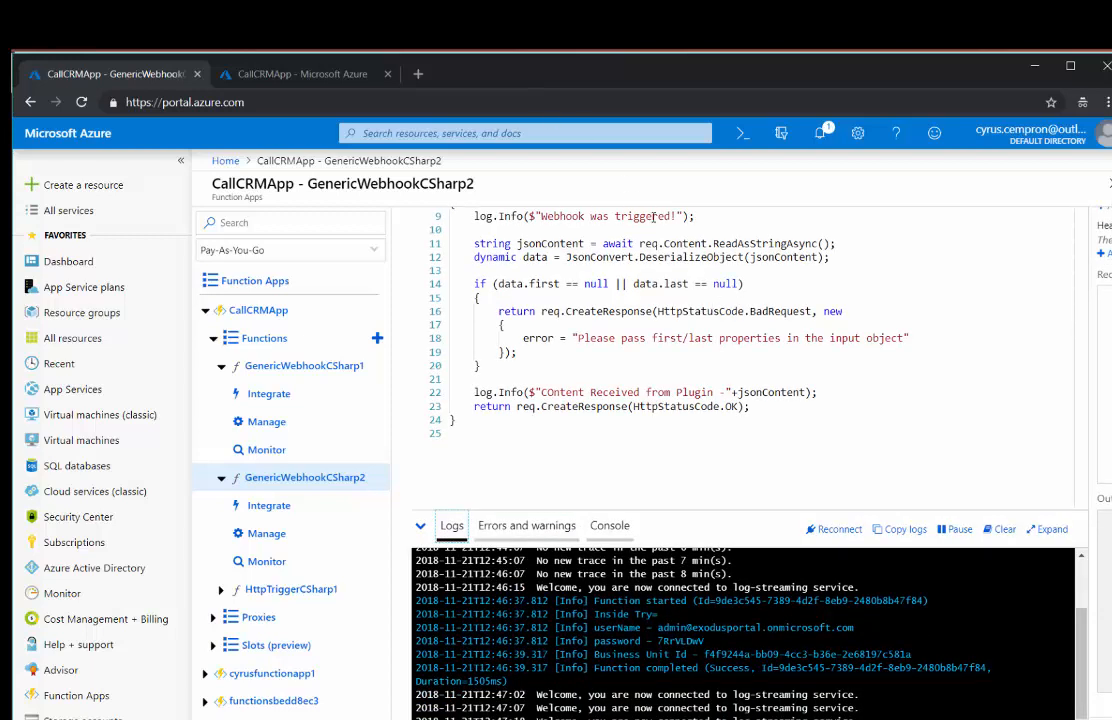
- Run the GenericWebhookCSharp2 function and read its log output
scroll(678, 325, up, 1)
scroll(678, 325, up, 3)
scroll(678, 325, down, 3)
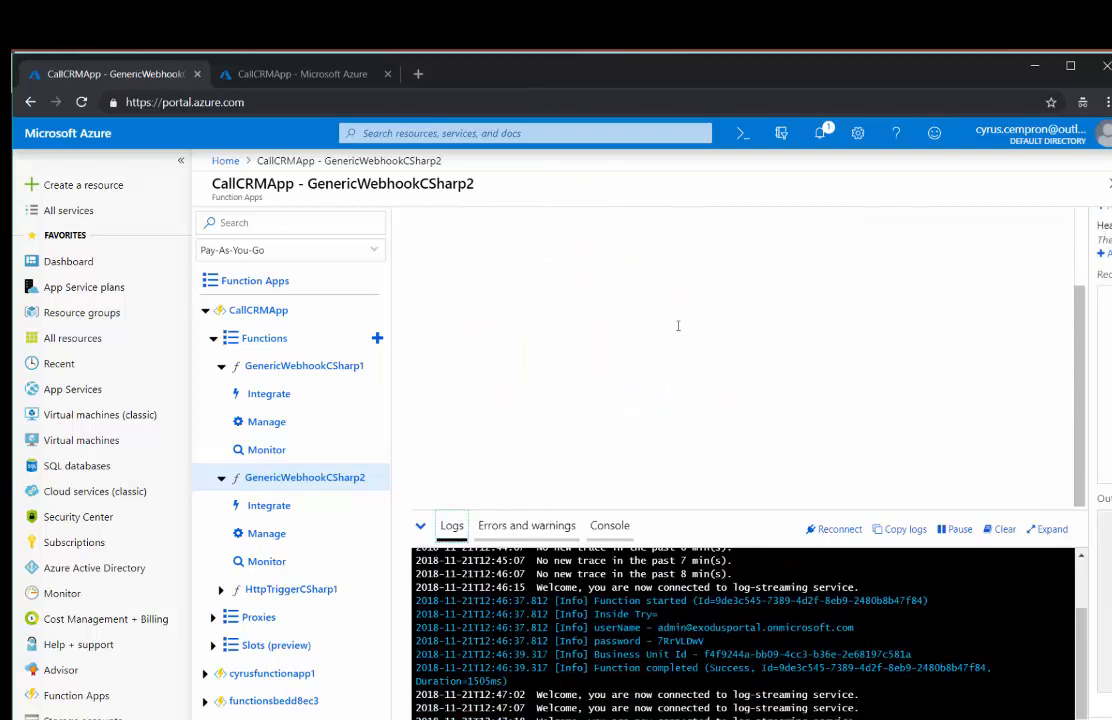
scroll(678, 325, up, 3)
click(648, 224)
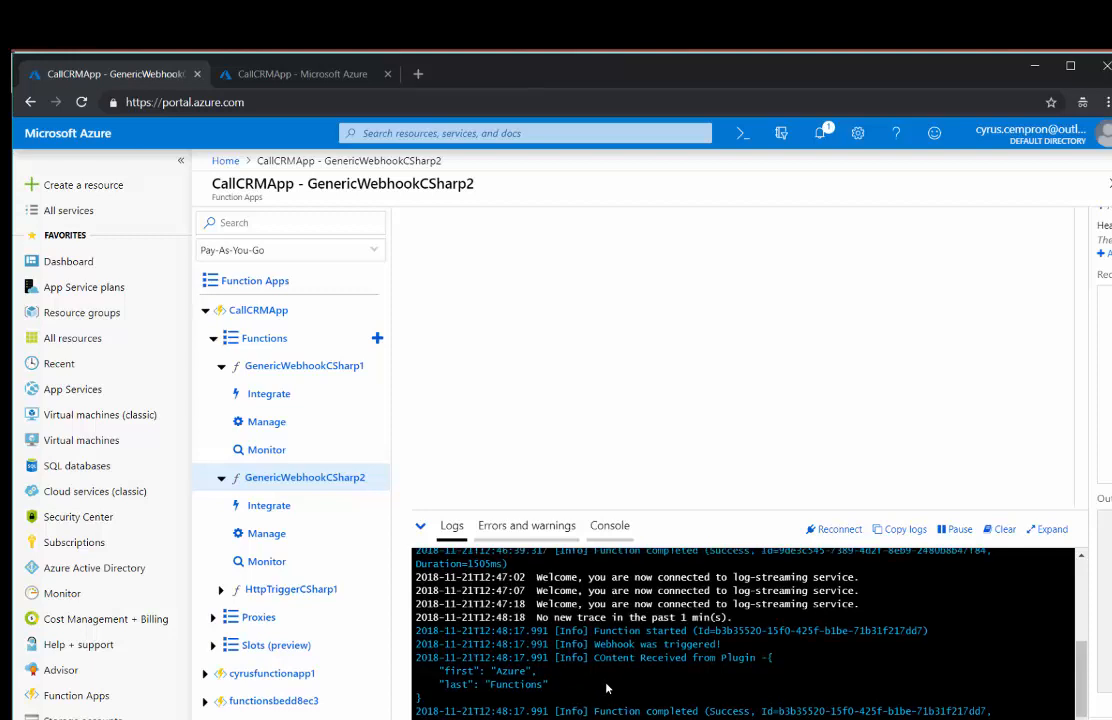
scroll(606, 688, up, 3)
scroll(606, 688, down, 2)
scroll(606, 688, down, 1)
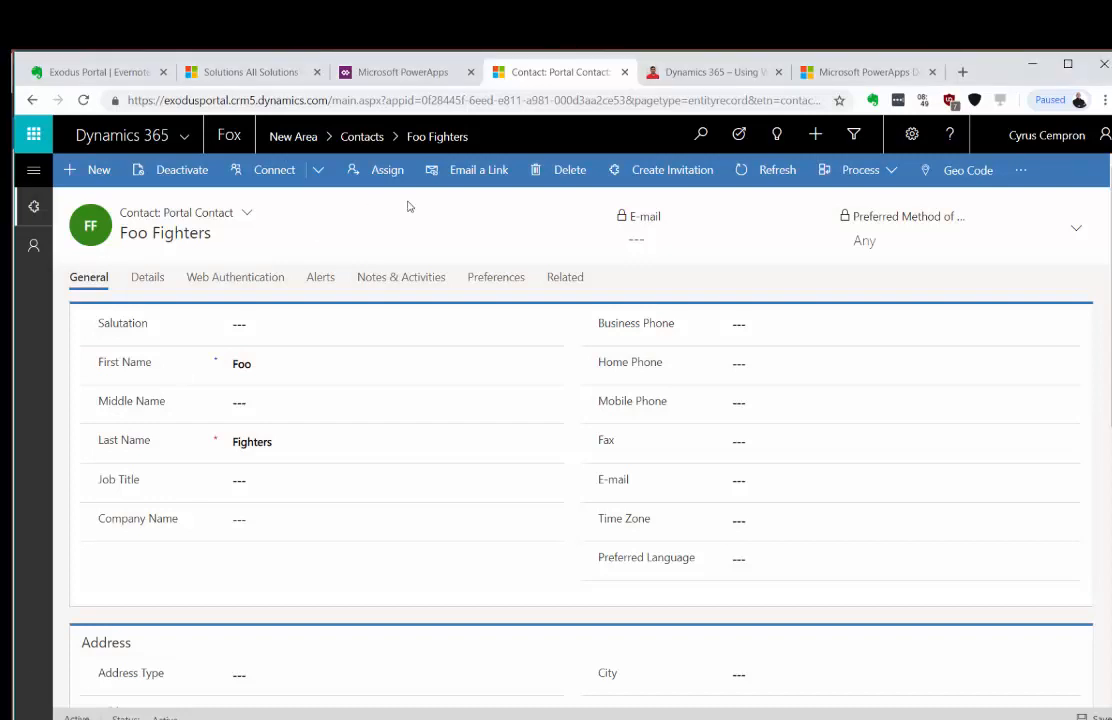
- Switch to the Fox app, view the recently used contacts in the navigation and look over the saved contact's form
click(33, 173)
click(206, 243)
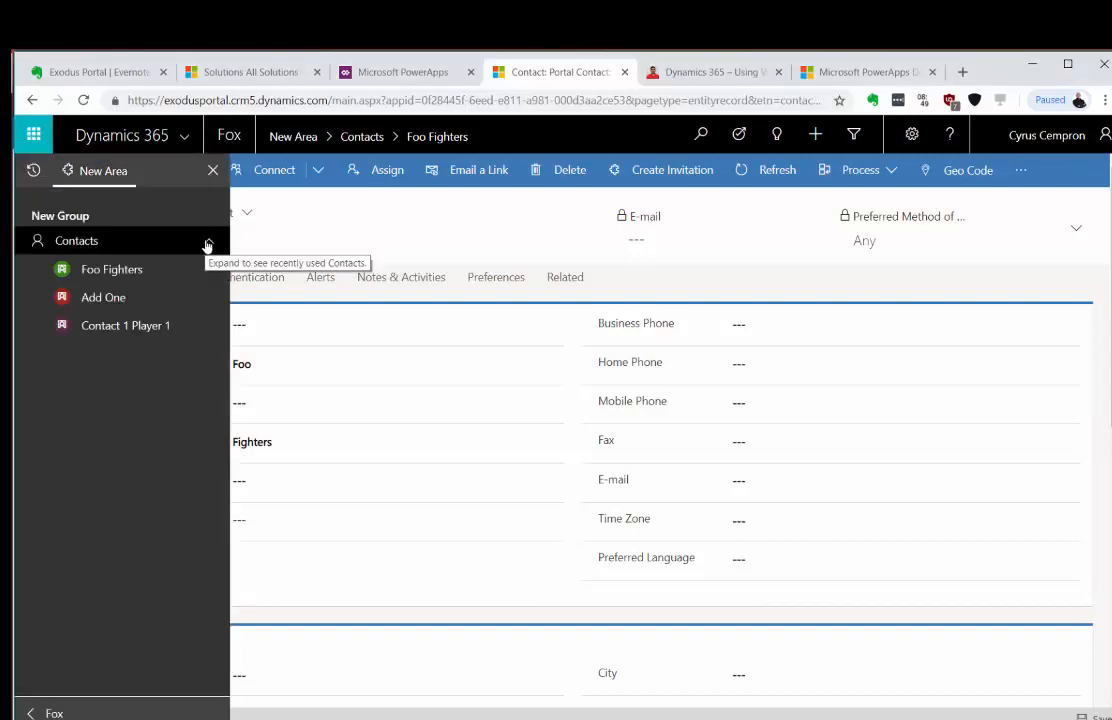
click(208, 243)
click(209, 245)
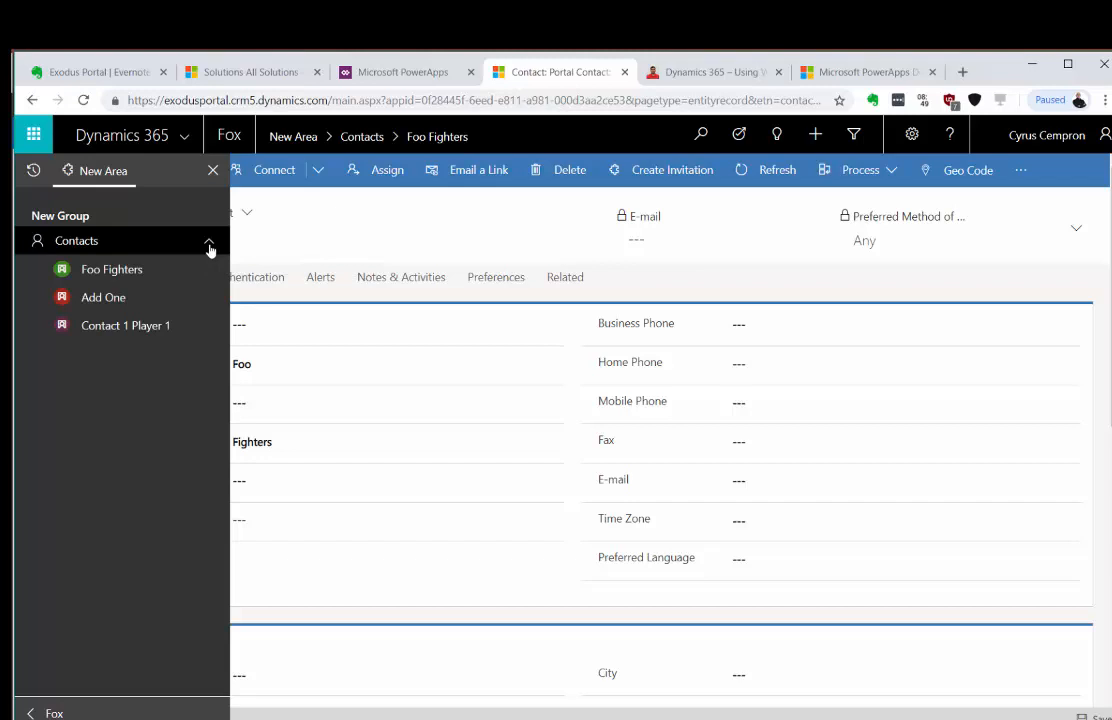
click(212, 172)
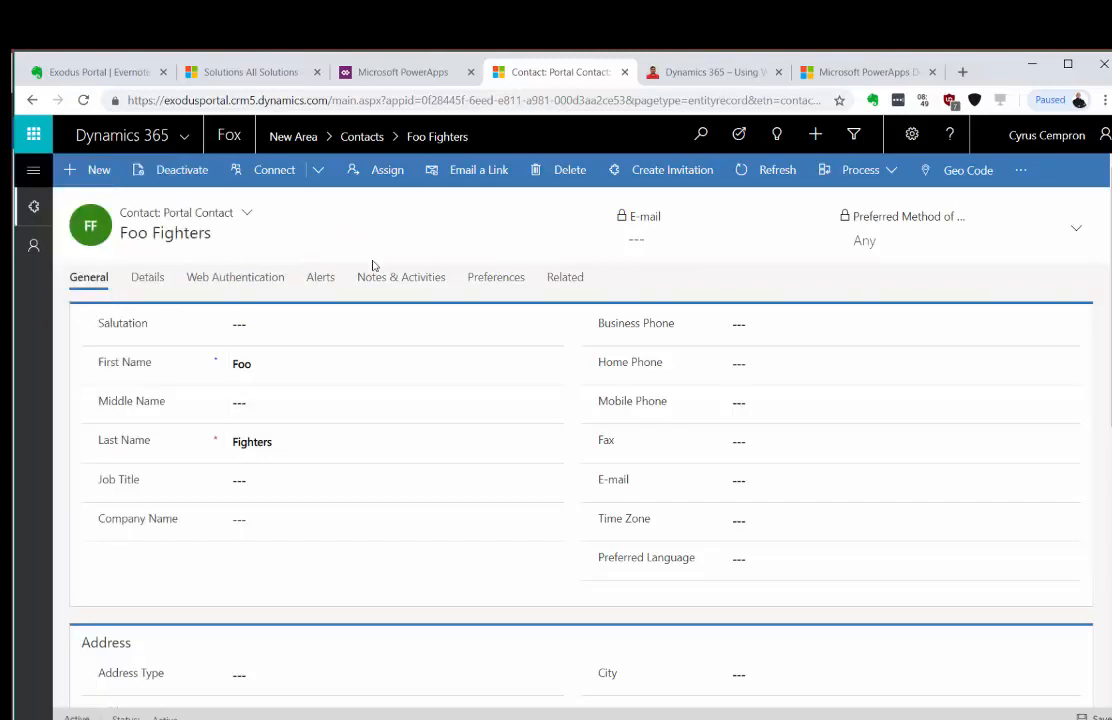
scroll(472, 348, down, 5)
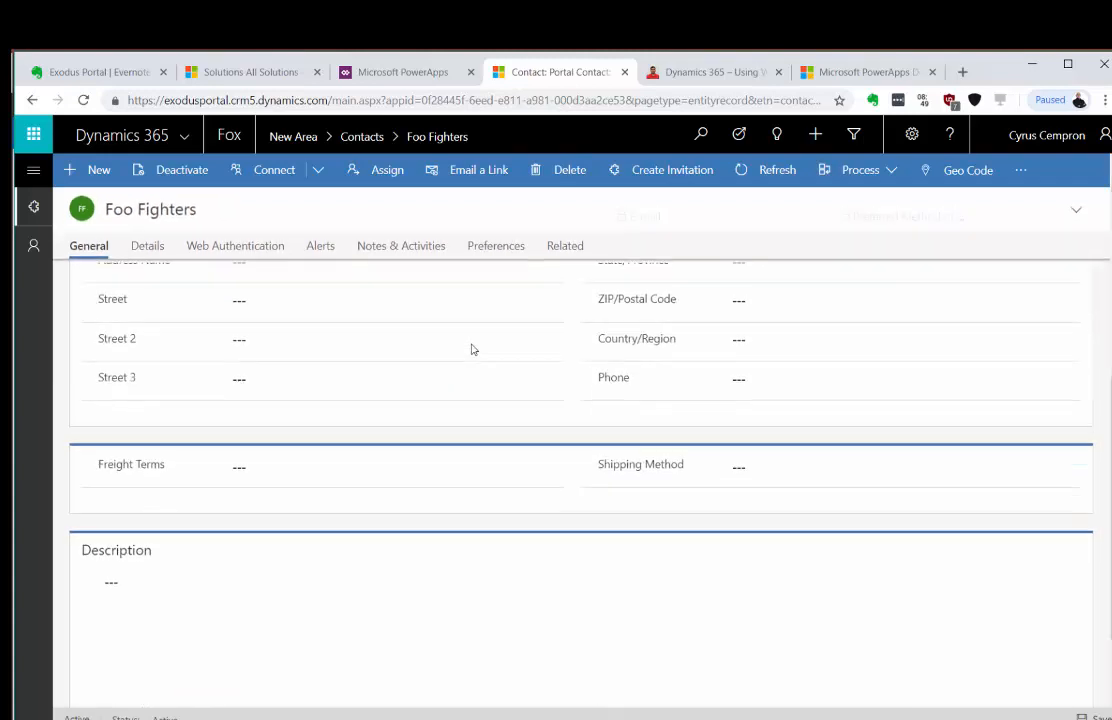
scroll(473, 349, up, 5)
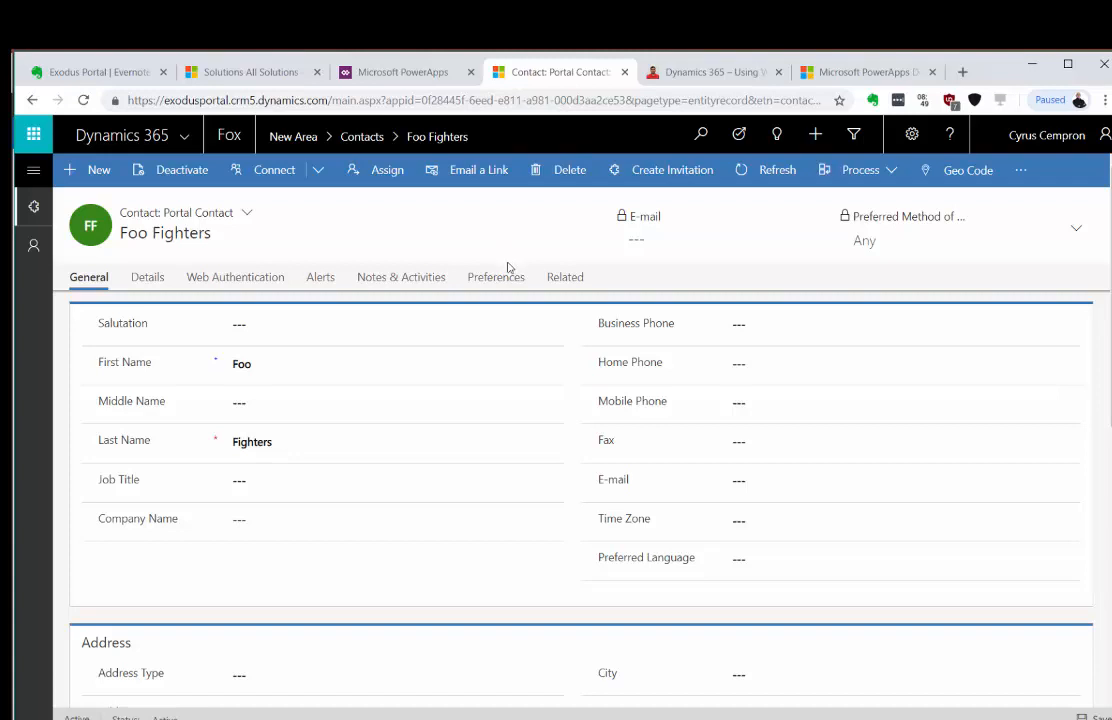
- Browse the developer topics of the PowerApps Documentation, including the Webhooks entry for integrating data with CDS for Apps
click(844, 72)
scroll(798, 450, up, 8)
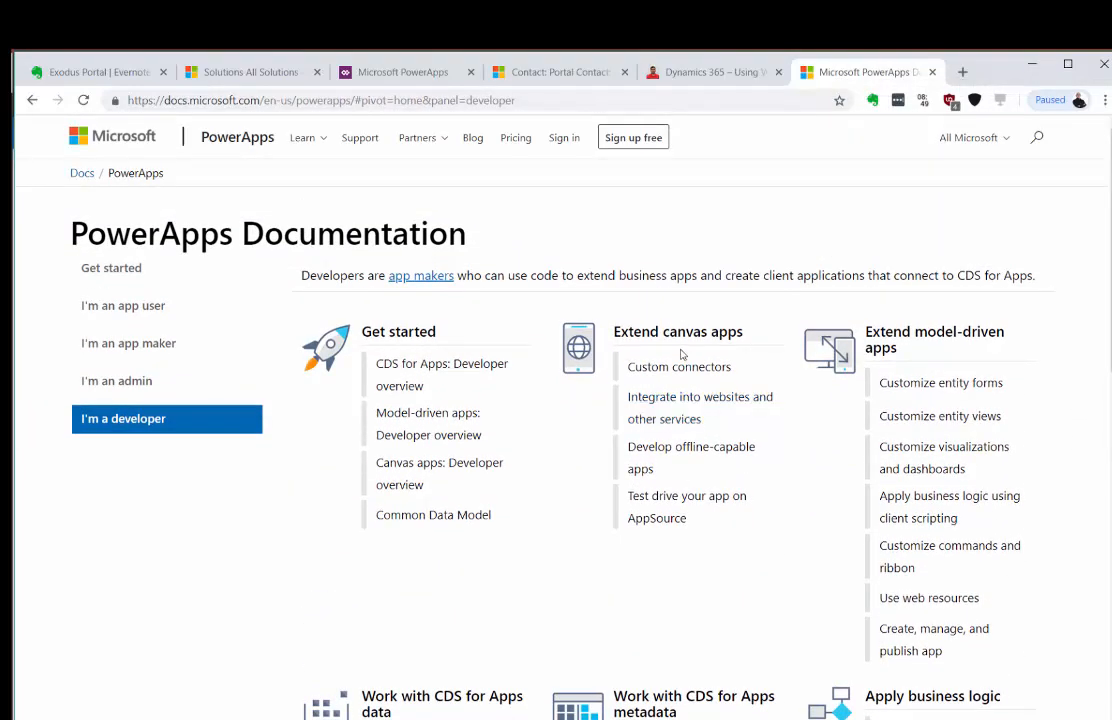
scroll(875, 238, down, 1)
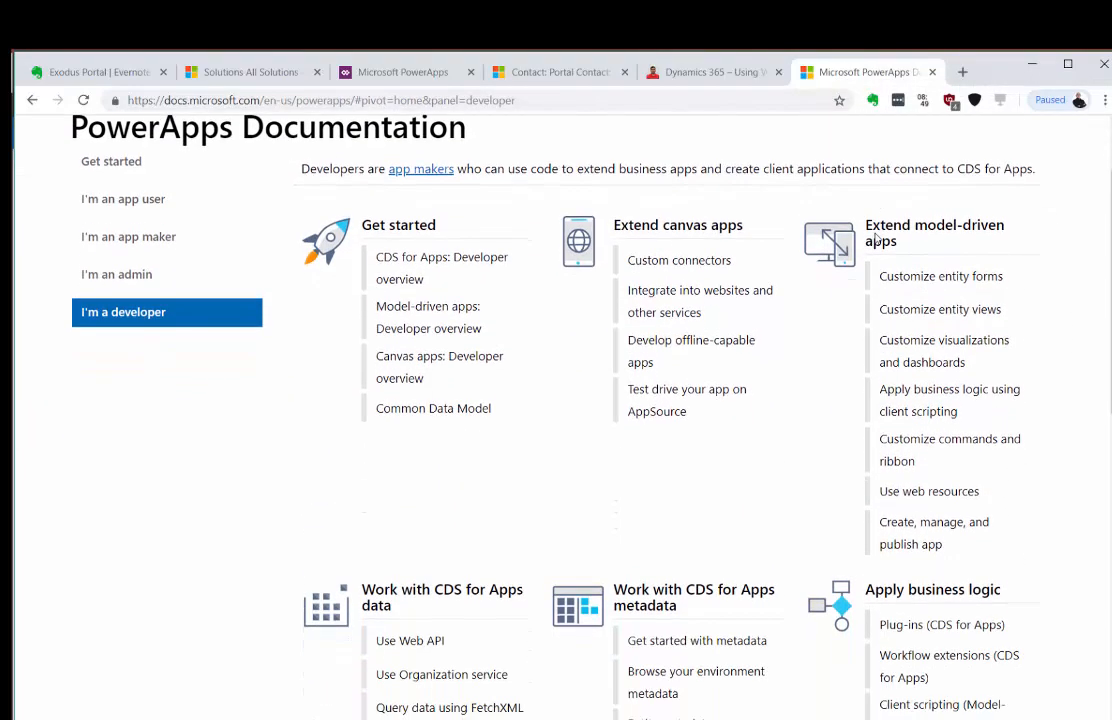
scroll(875, 238, up, 1)
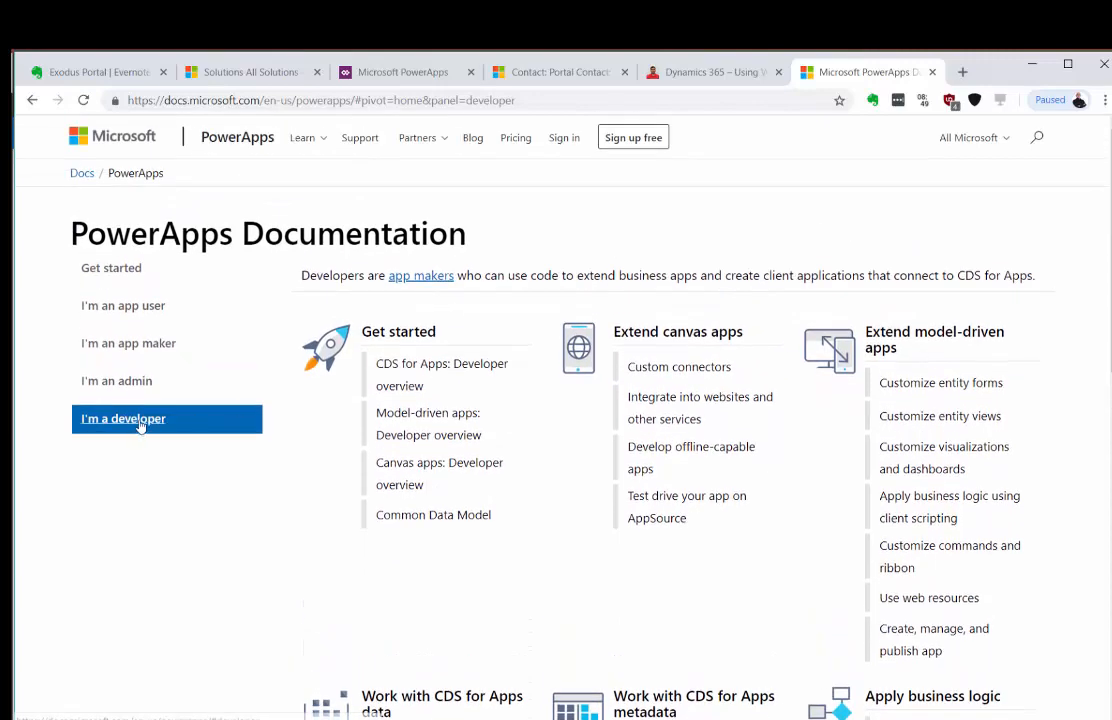
scroll(214, 441, down, 1)
scroll(214, 441, down, 7)
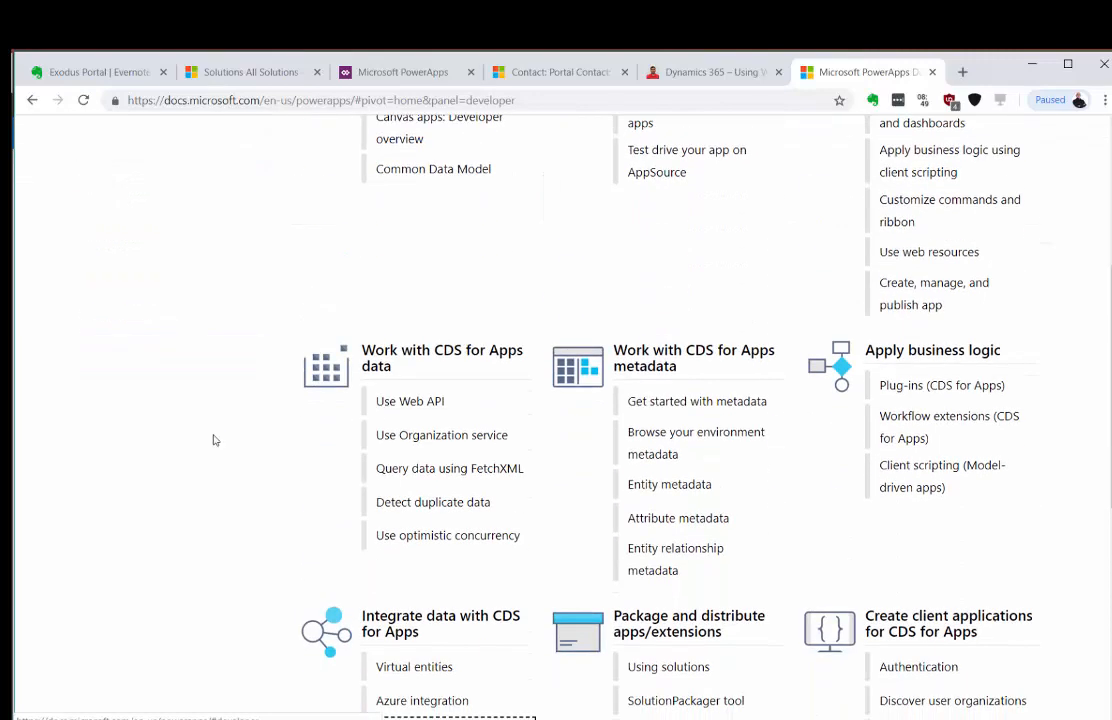
scroll(214, 441, down, 2)
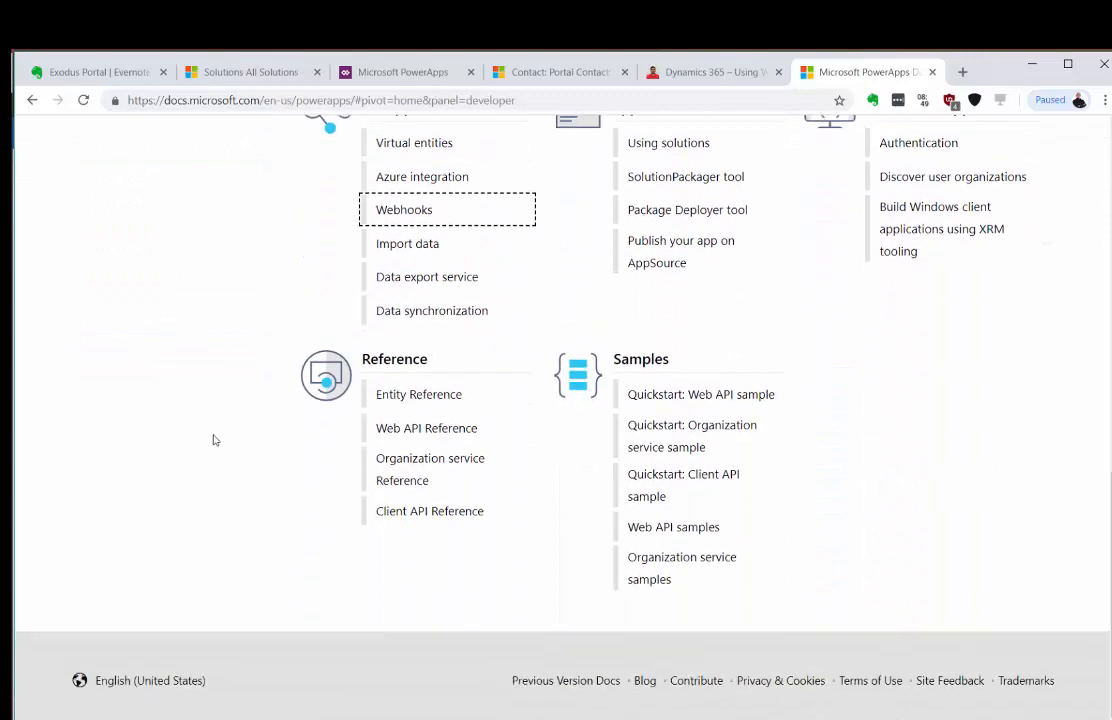
scroll(214, 441, up, 10)
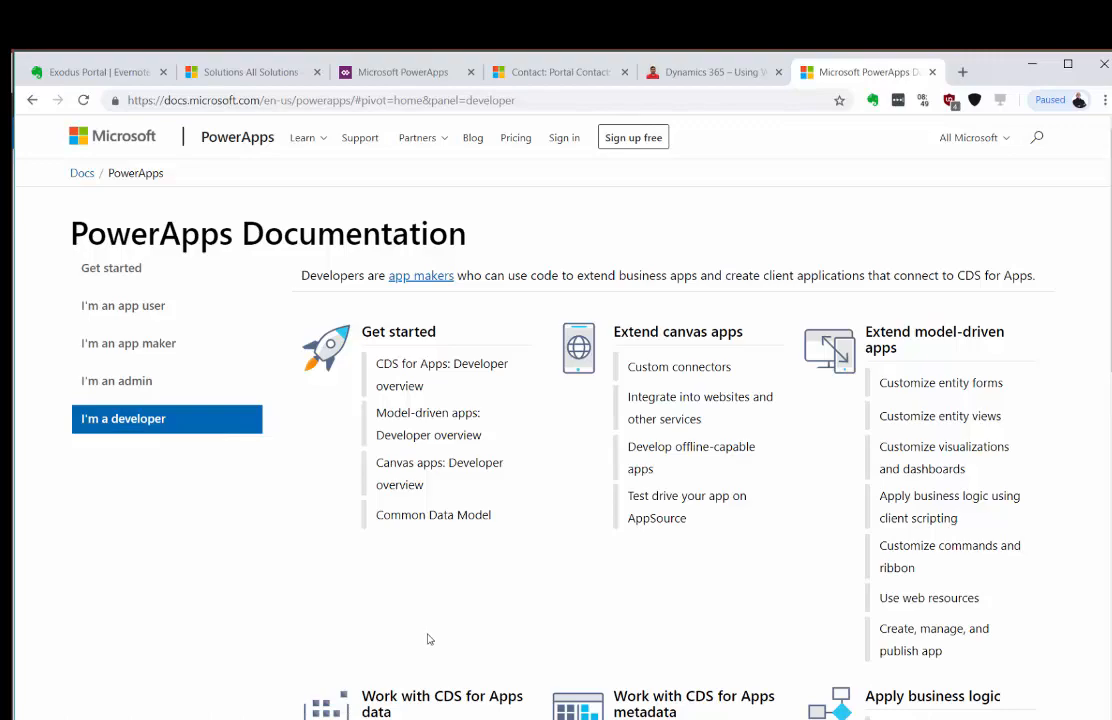
scroll(429, 639, down, 1)
scroll(429, 639, down, 3)
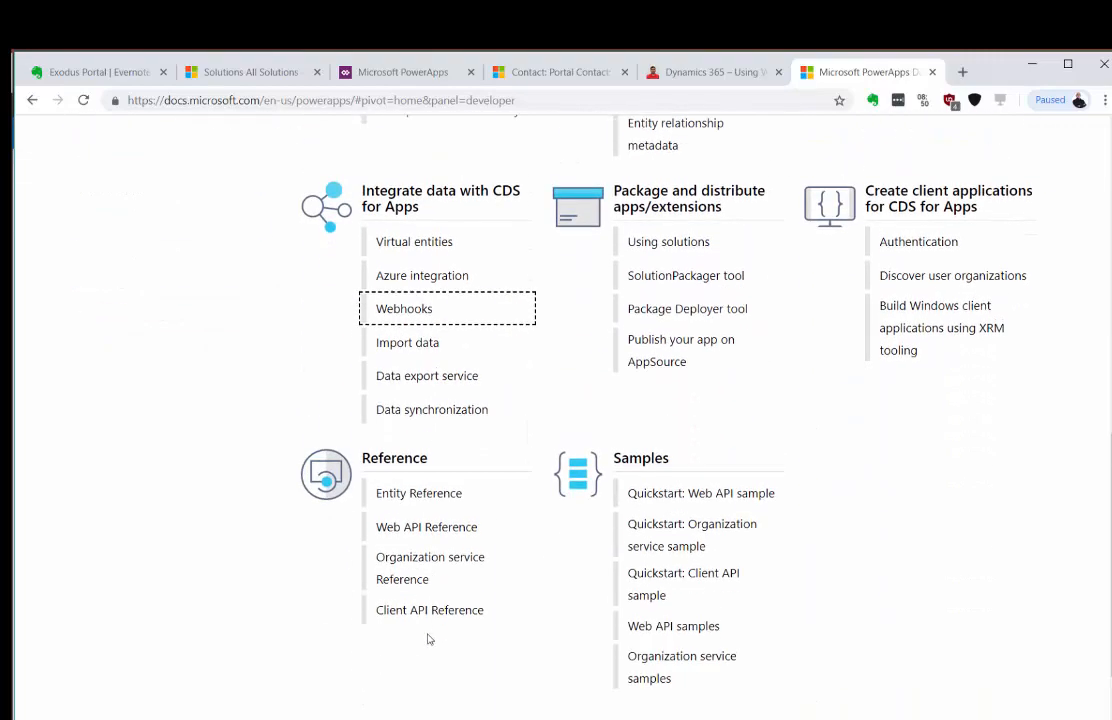
scroll(429, 639, up, 6)
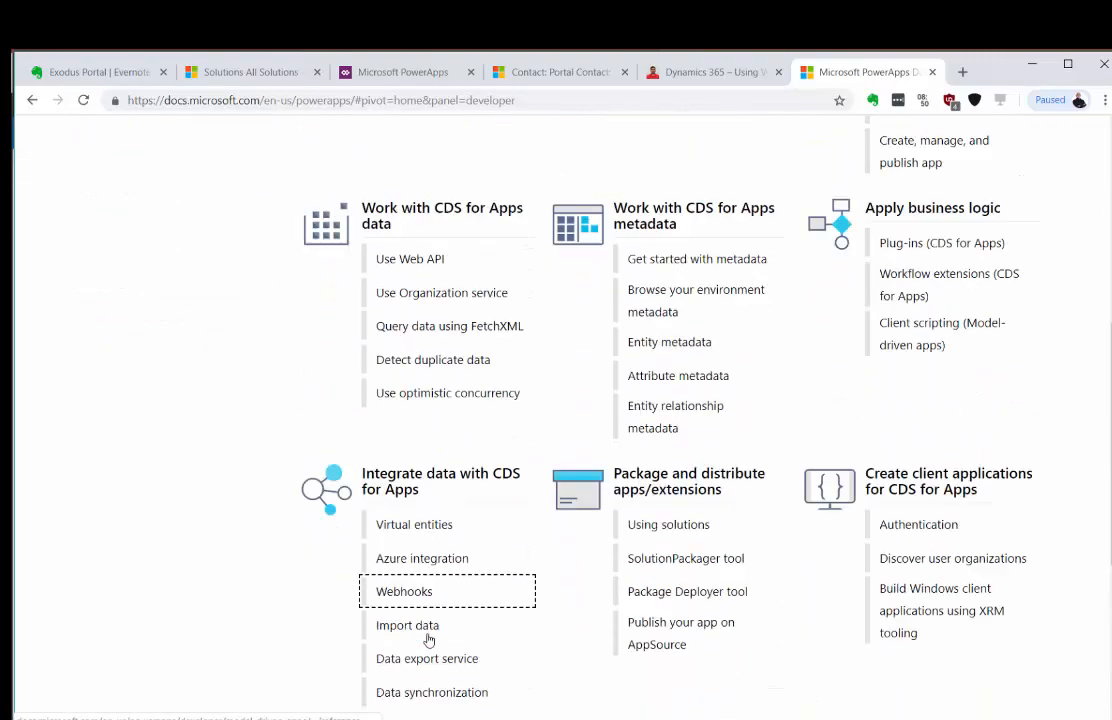
scroll(429, 639, up, 1)
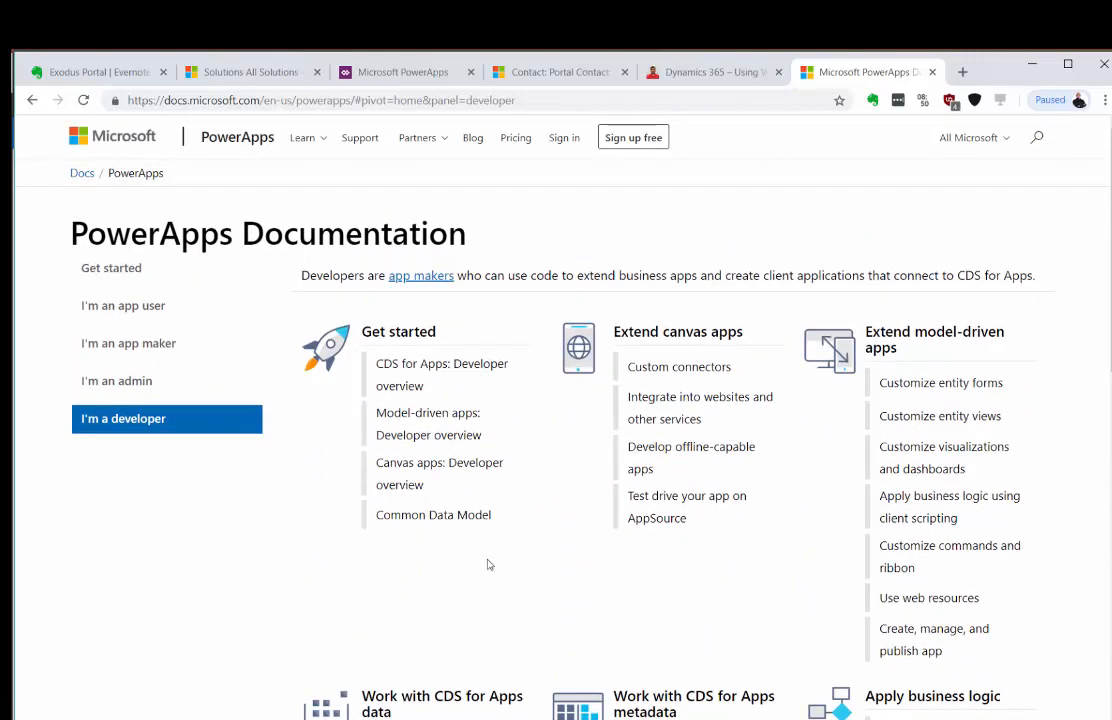
scroll(512, 556, down, 1)
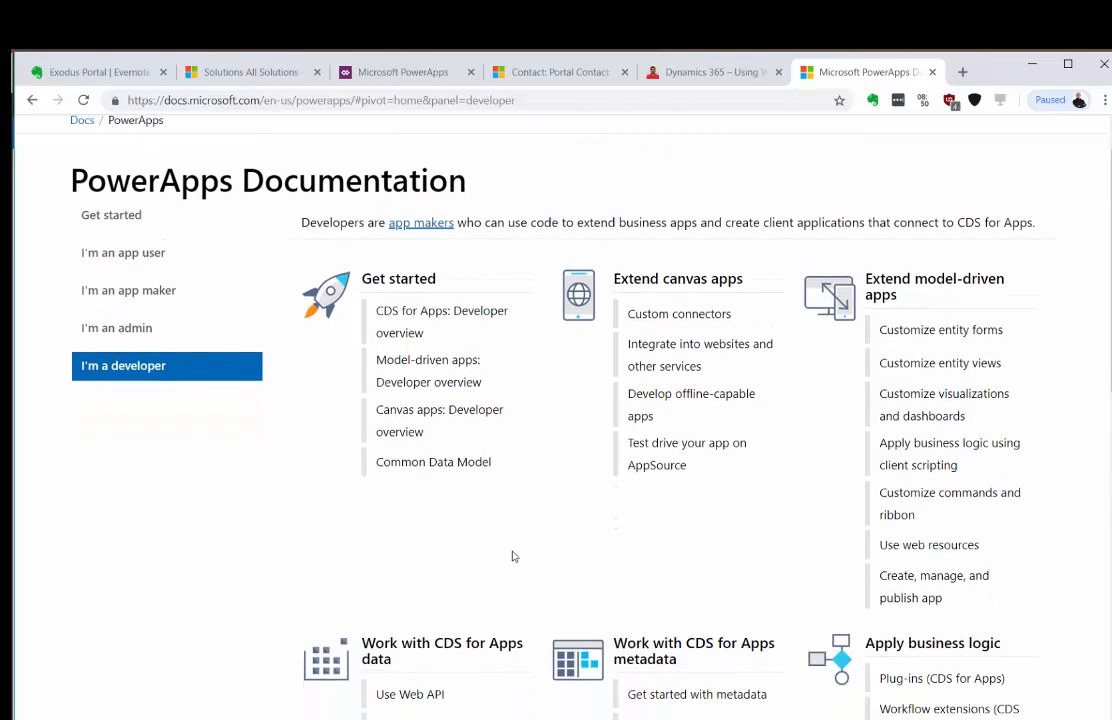
scroll(512, 556, up, 1)
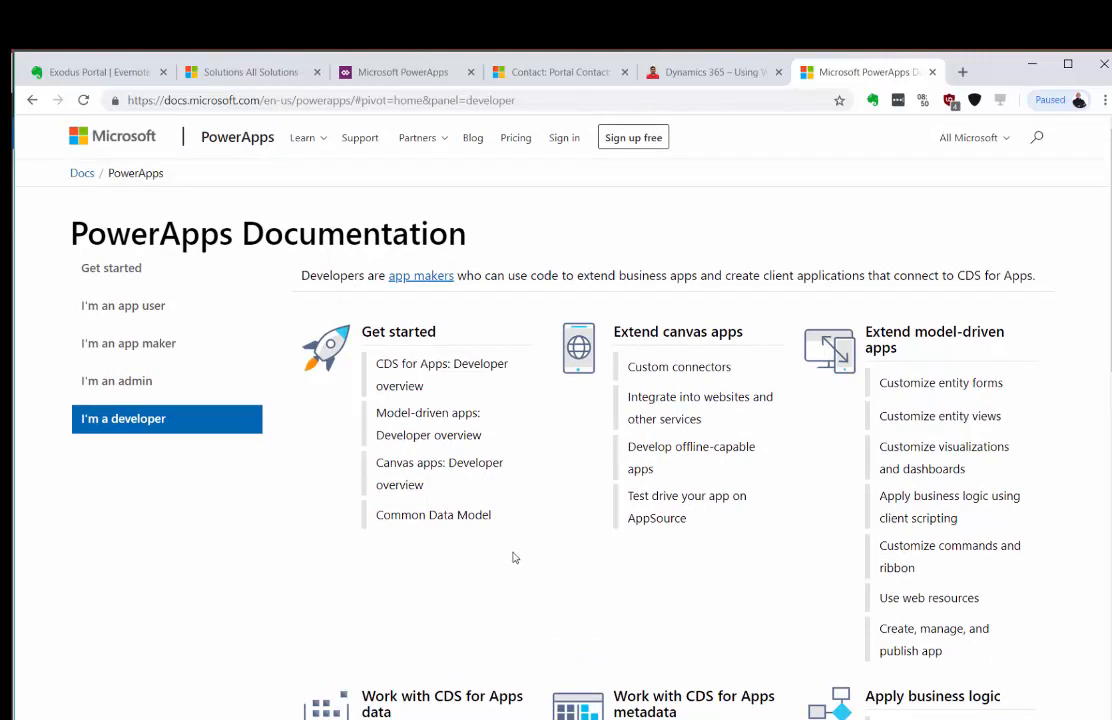
- Skim the blog article on using WebHooks to post data from Plugin to Azure Function, and return to the contact record
click(705, 72)
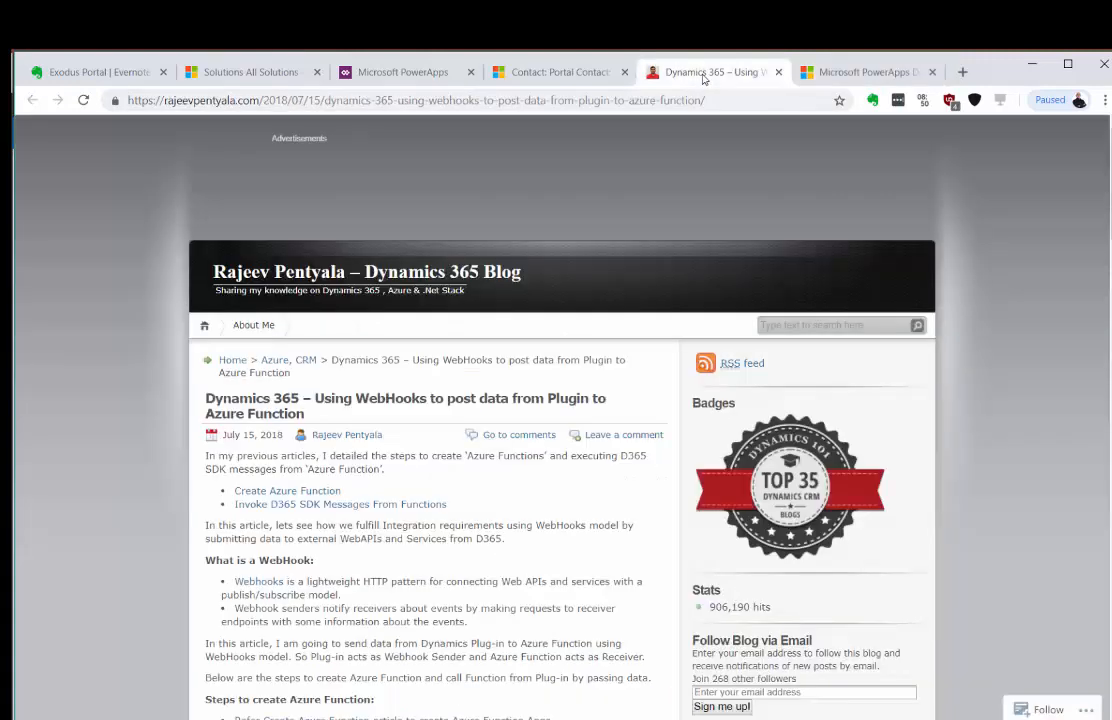
scroll(730, 200, down, 2)
scroll(745, 229, up, 2)
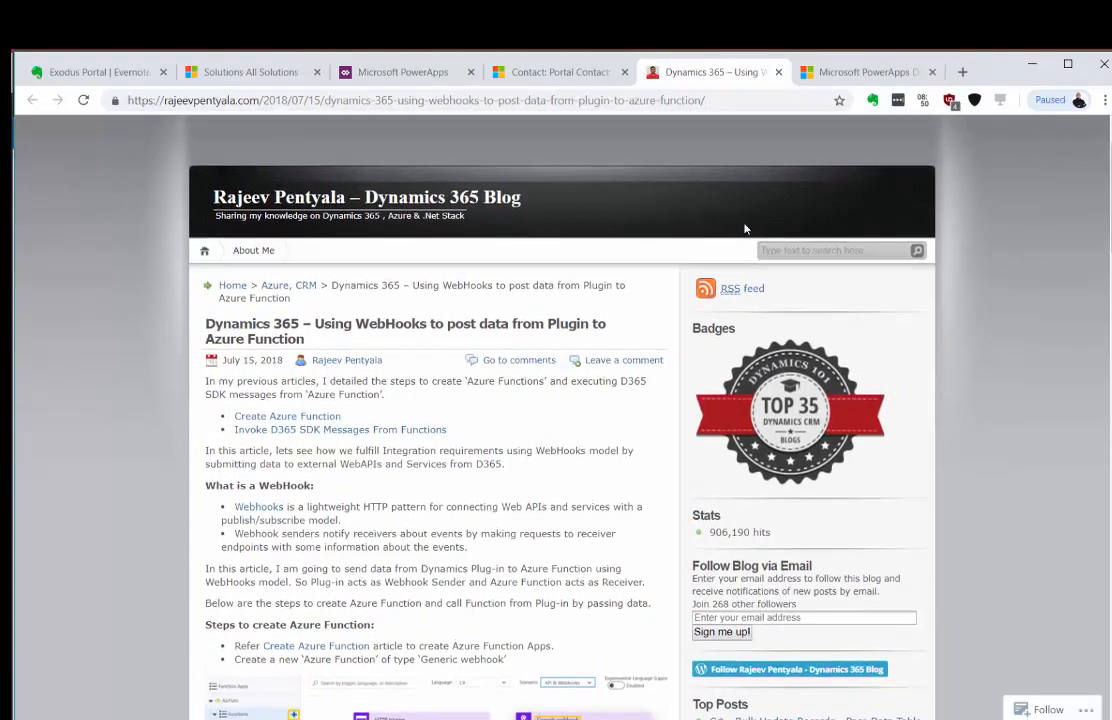
scroll(745, 229, down, 2)
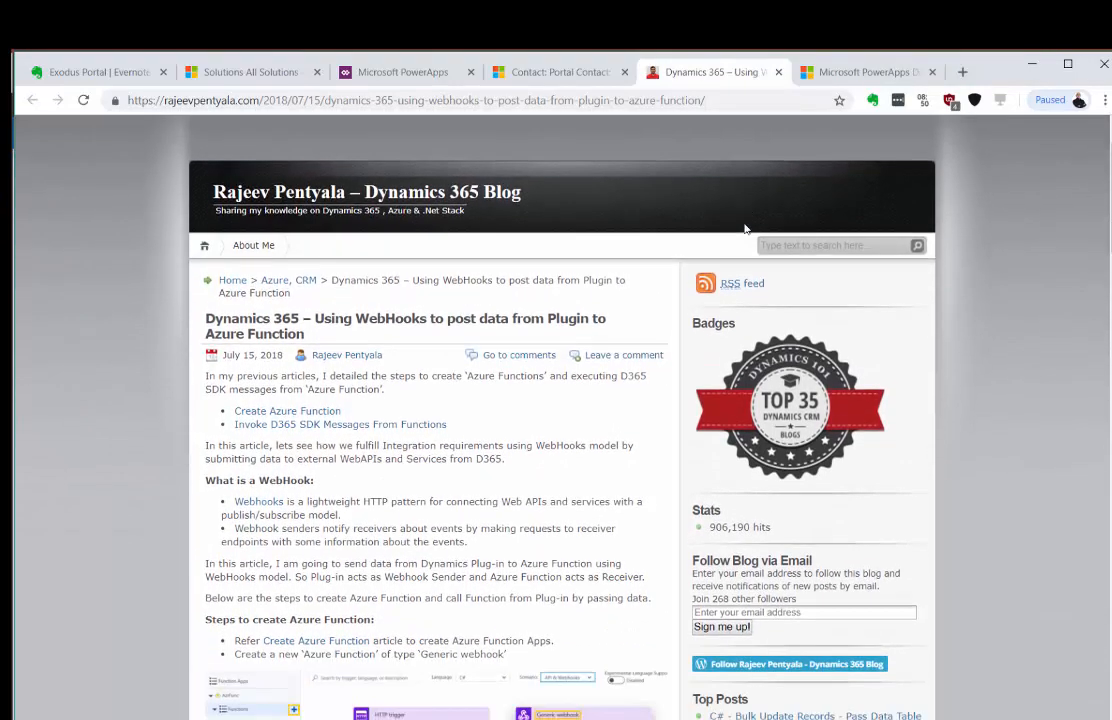
scroll(534, 231, down, 2)
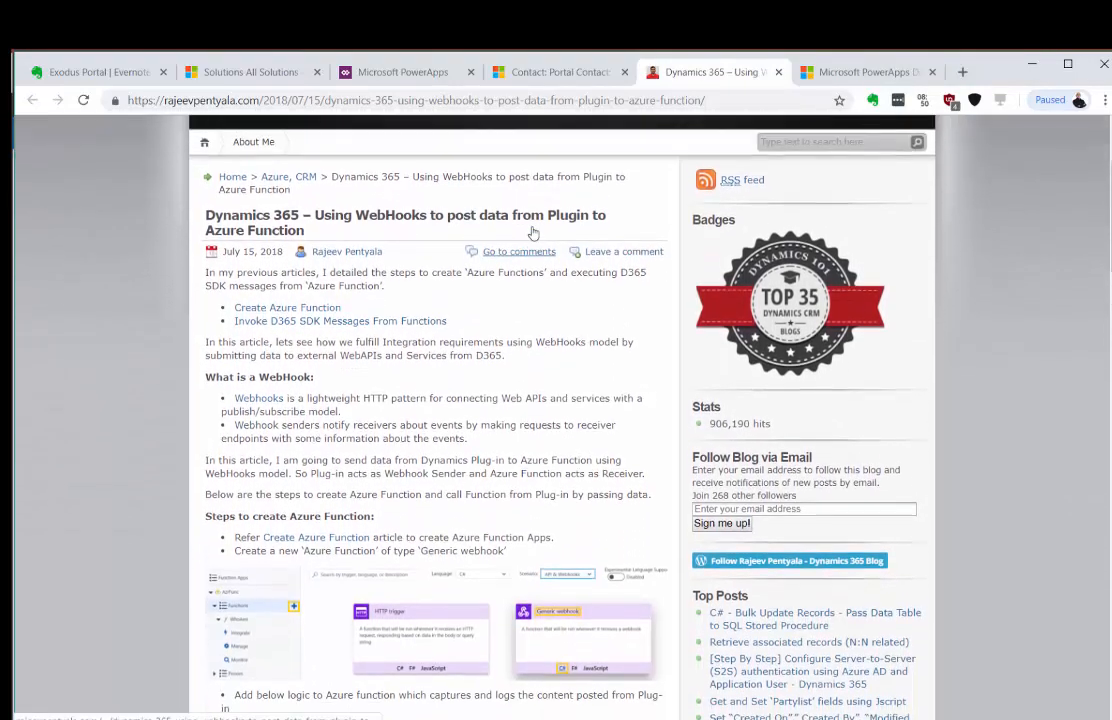
scroll(533, 232, up, 1)
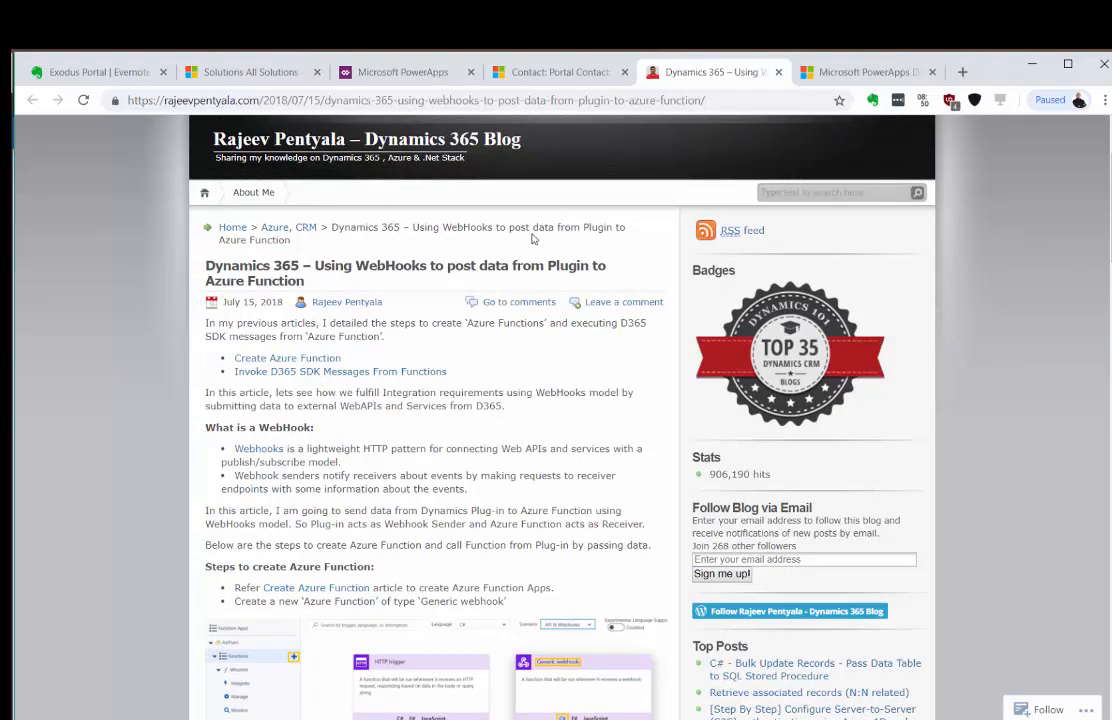
scroll(534, 239, down, 10)
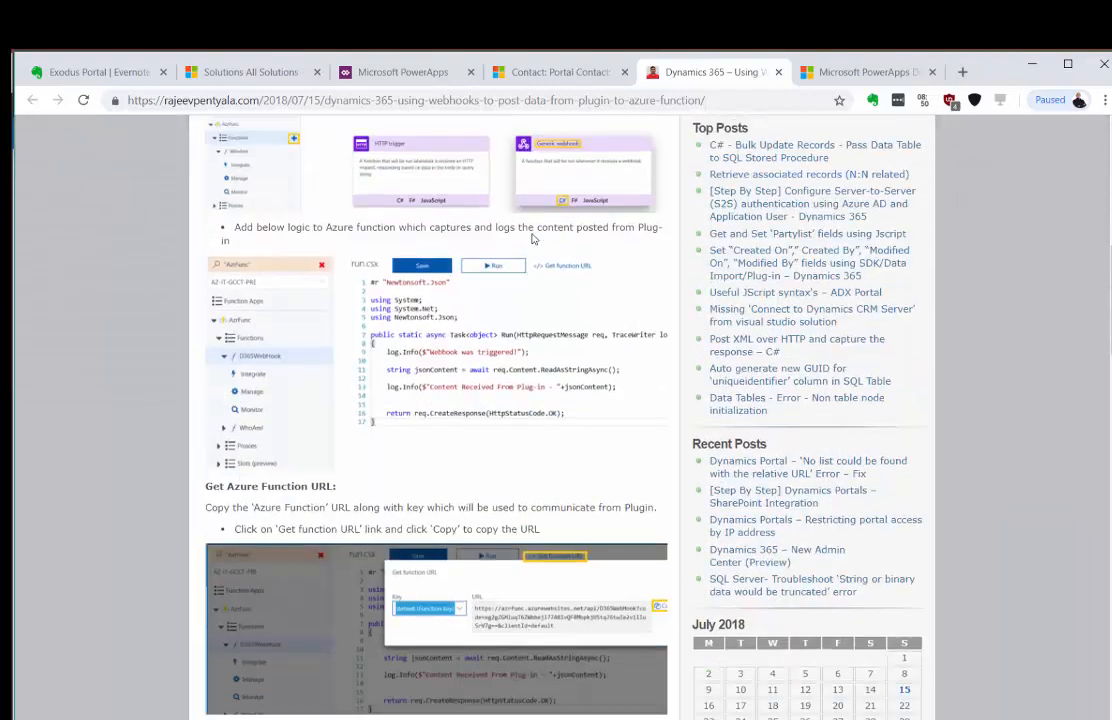
scroll(533, 239, down, 20)
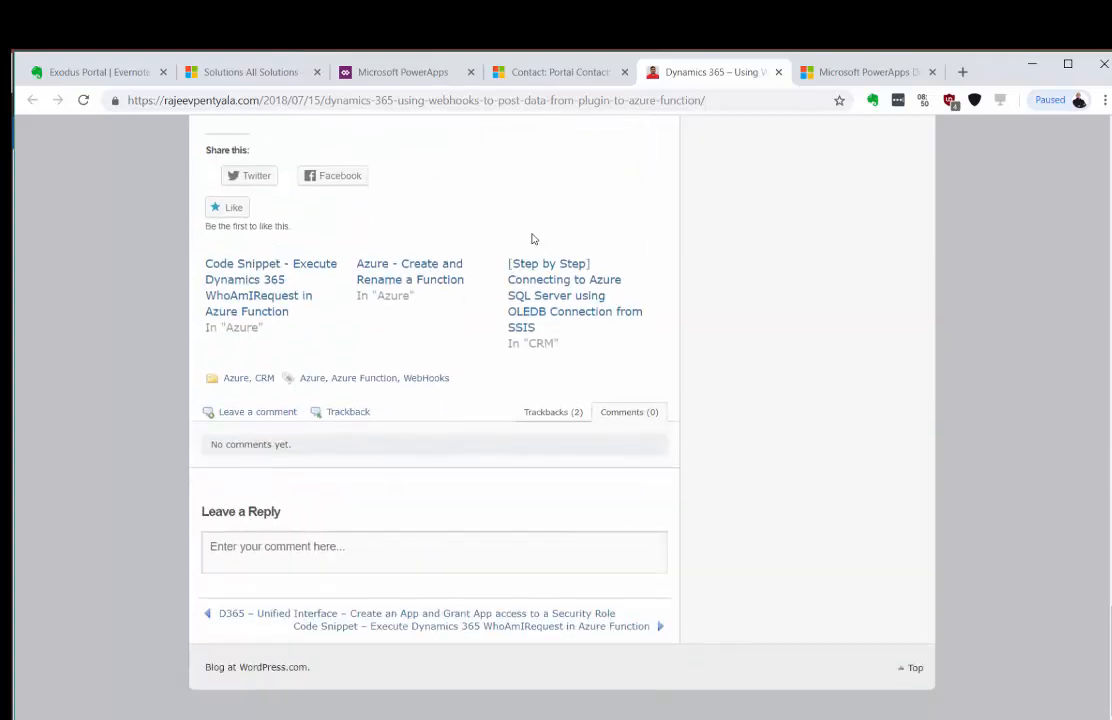
scroll(533, 239, up, 20)
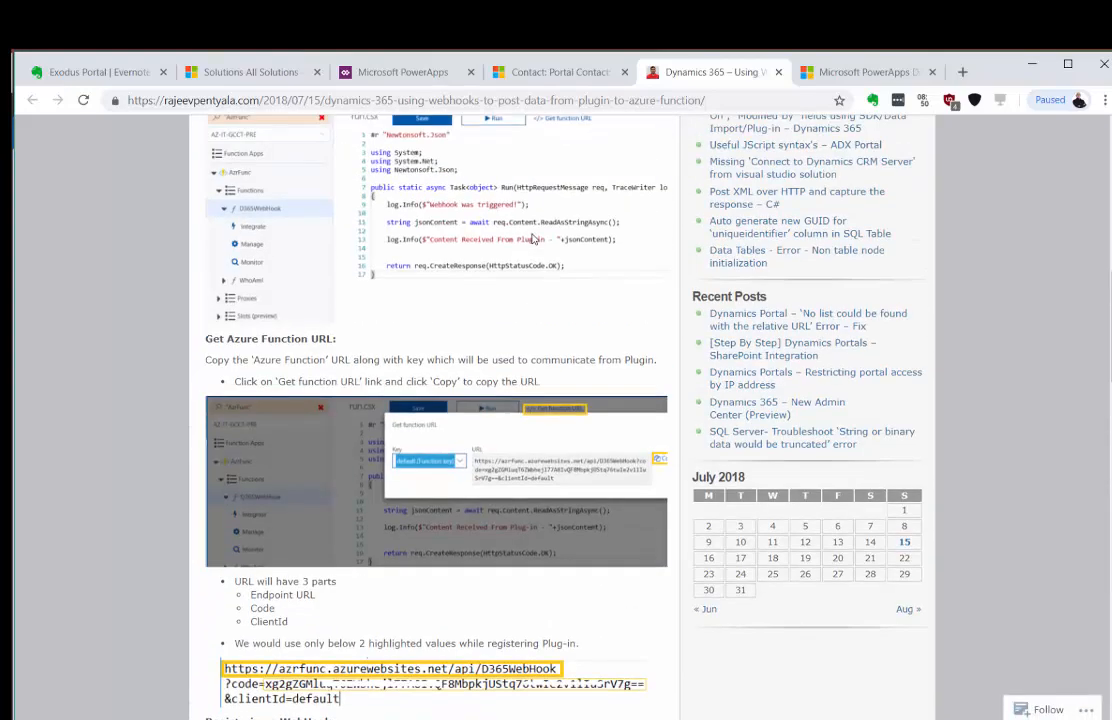
scroll(534, 239, up, 12)
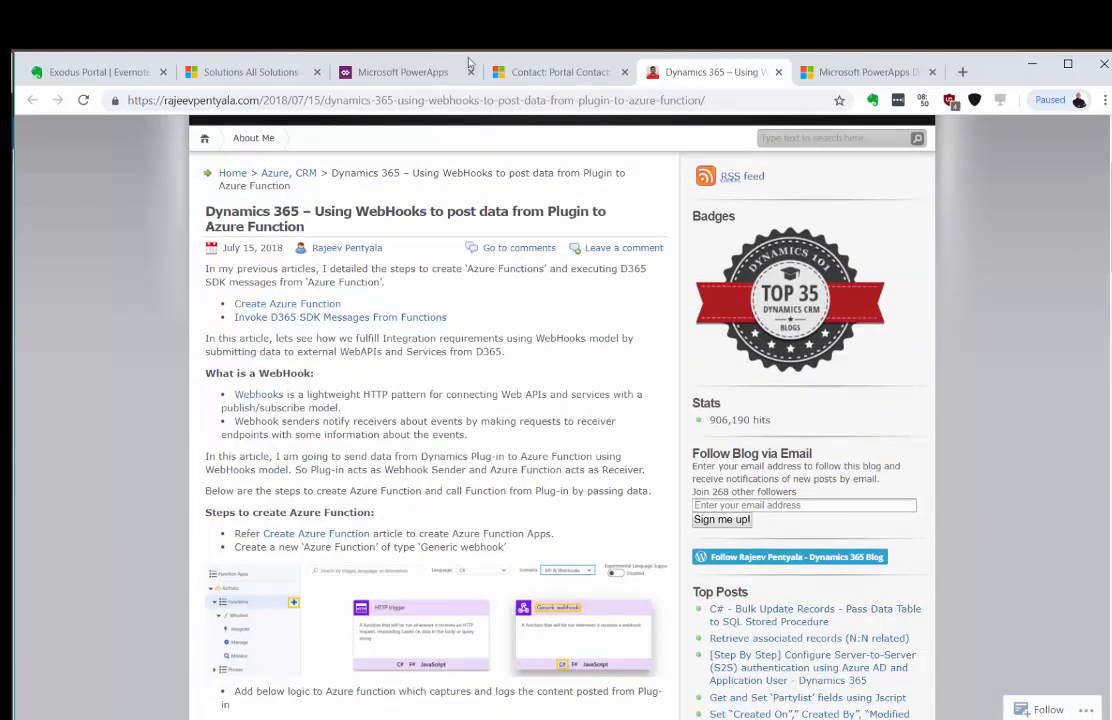
click(540, 75)
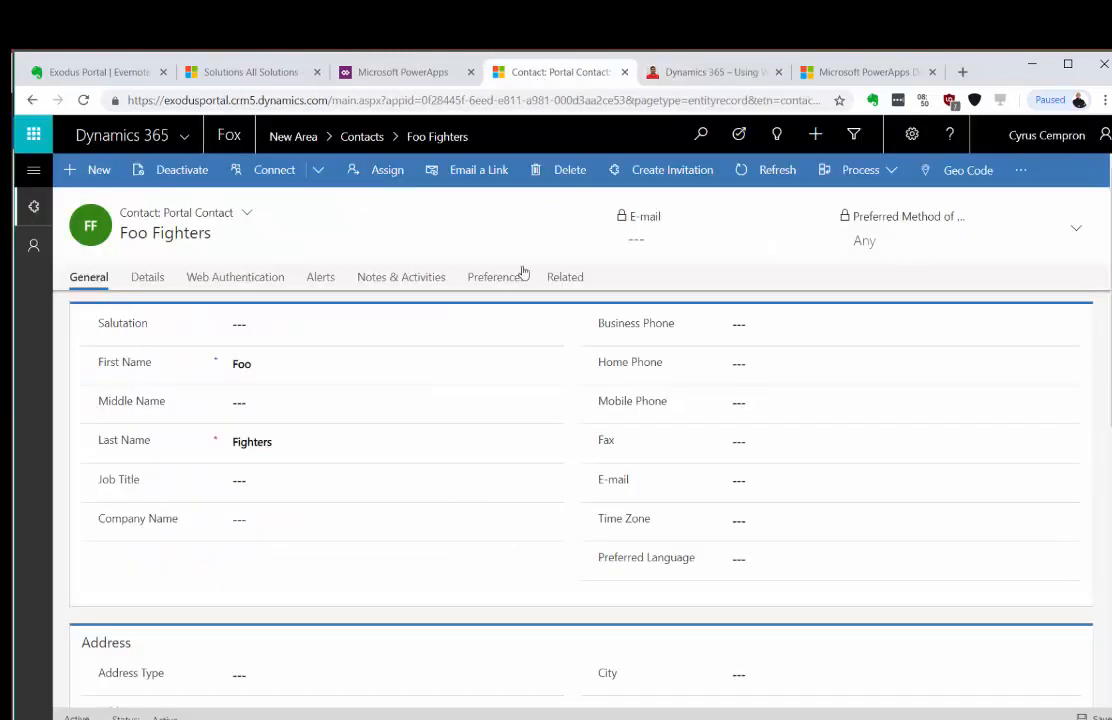